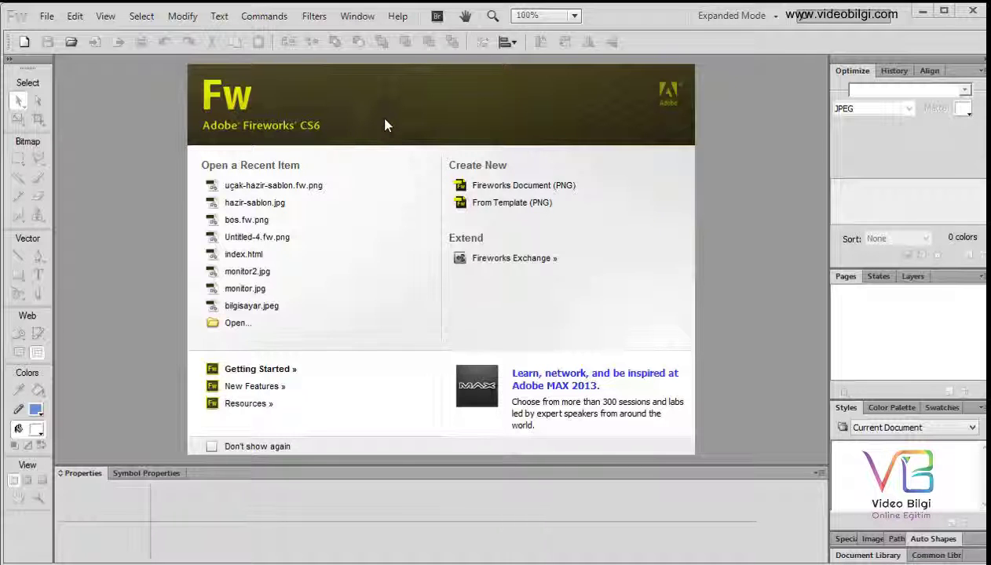
# Step: Open uçak-hazir-sablon.fw from the resimler folder via File > Open
pyautogui.click(49, 16)
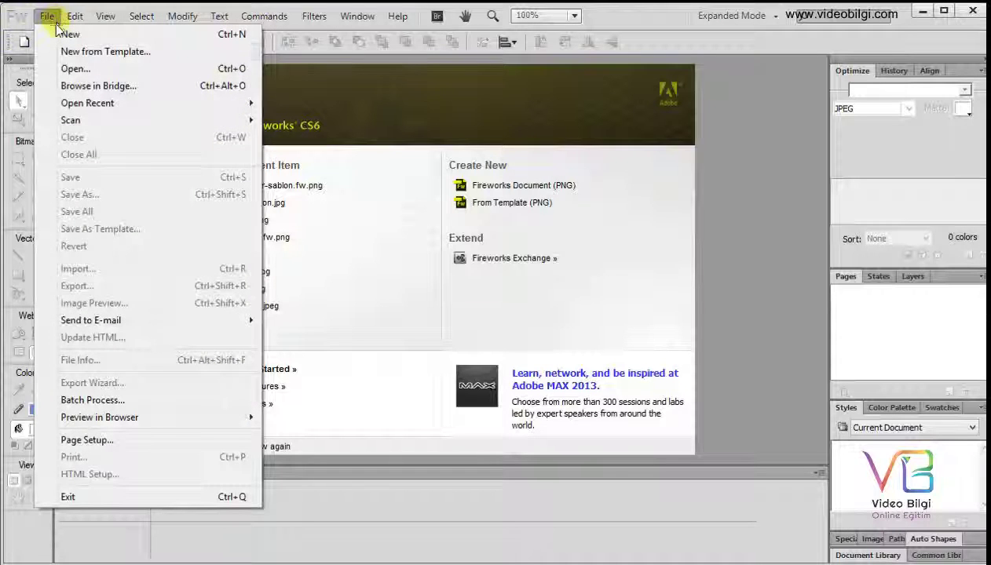
pyautogui.click(120, 71)
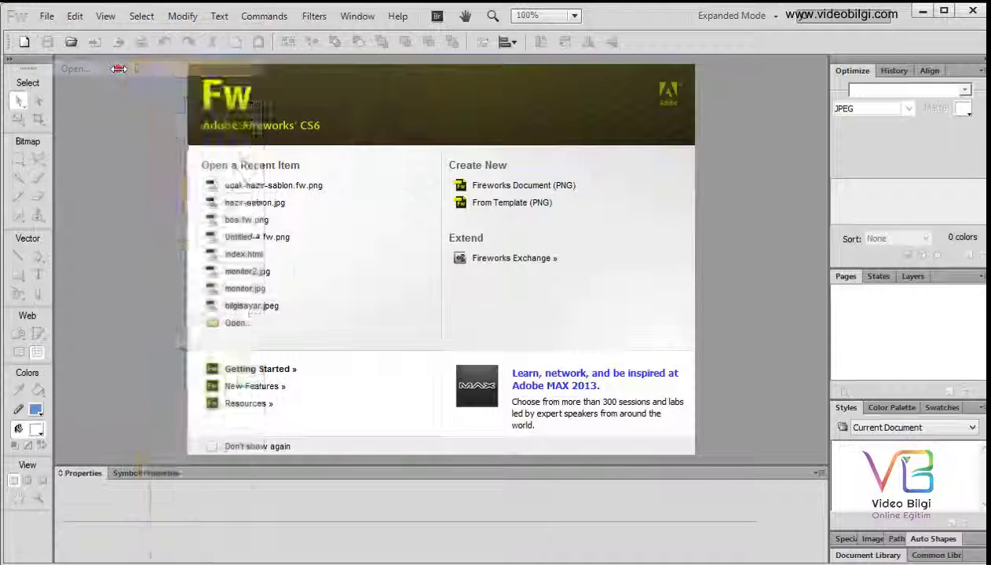
pyautogui.moveTo(555, 203); pyautogui.dragTo(553, 351)
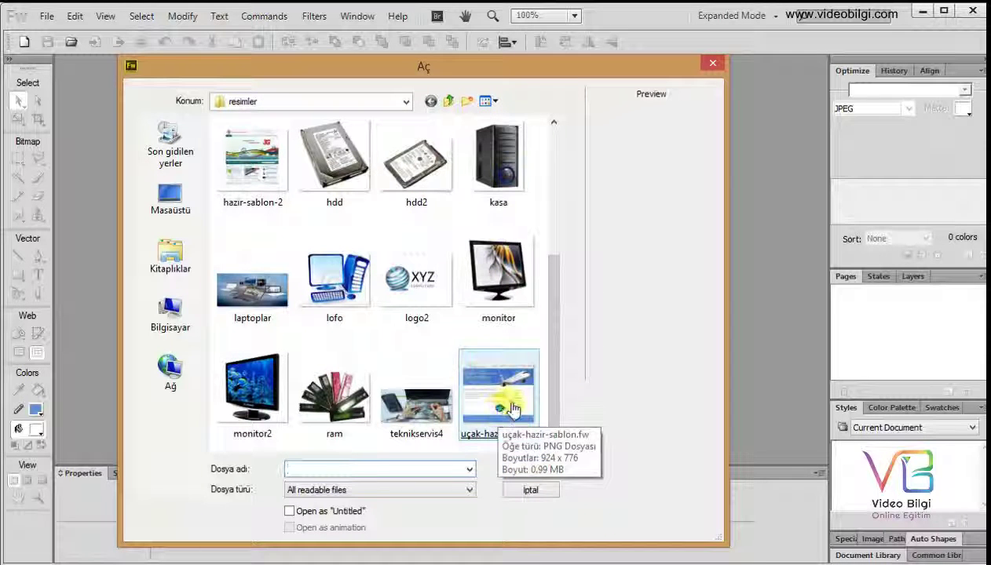
pyautogui.click(518, 401)
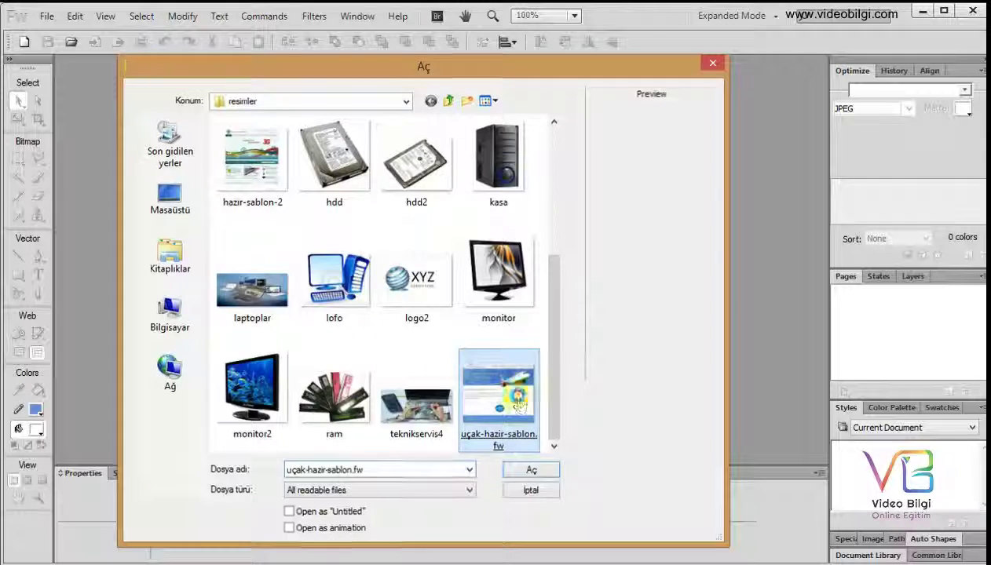
pyautogui.doubleClick(519, 402)
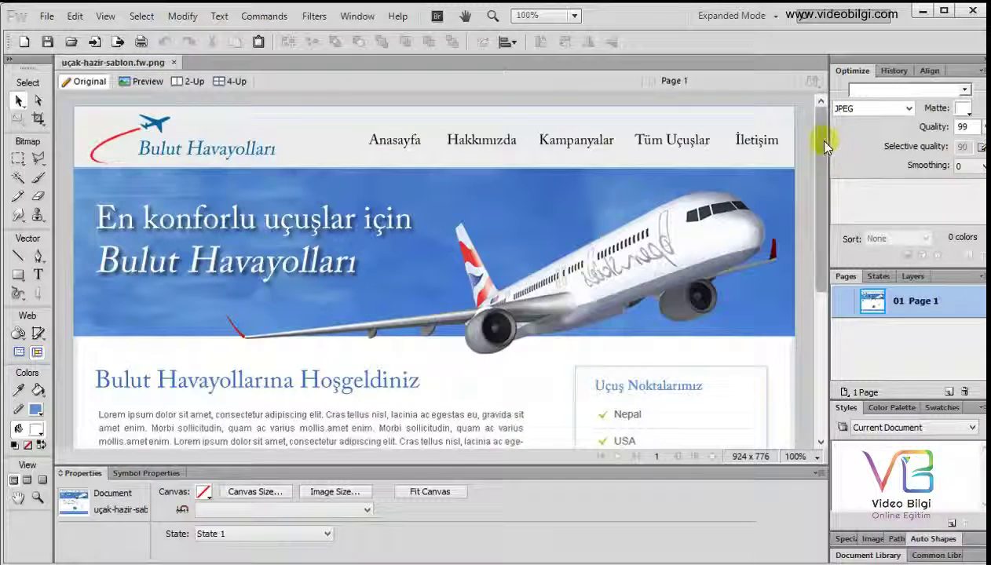
# Step: Compare the Hotspot and Slice tool flyouts, then choose the rectangular Slice tool
pyautogui.moveTo(818, 145); pyautogui.dragTo(819, 153)
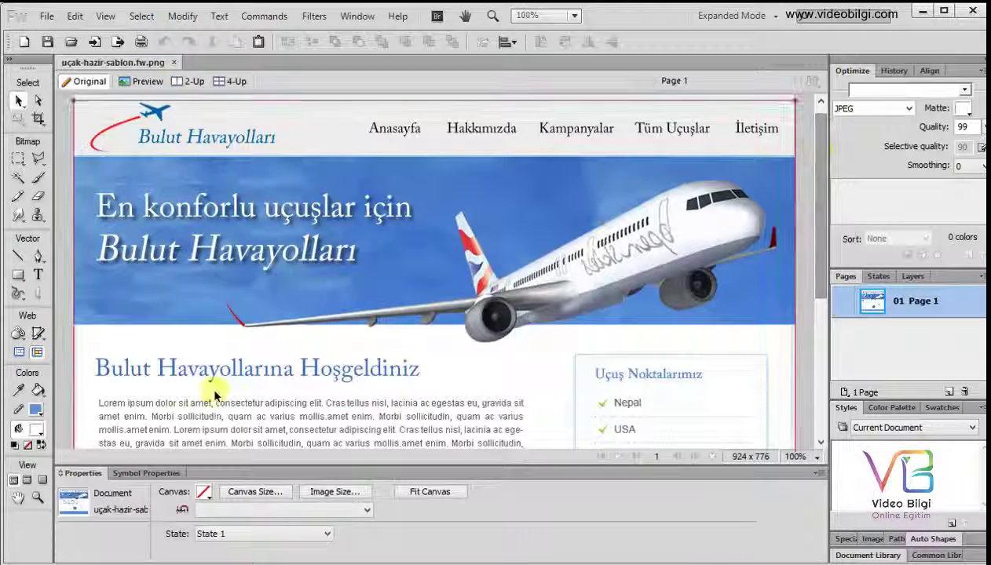
pyautogui.click(39, 338)
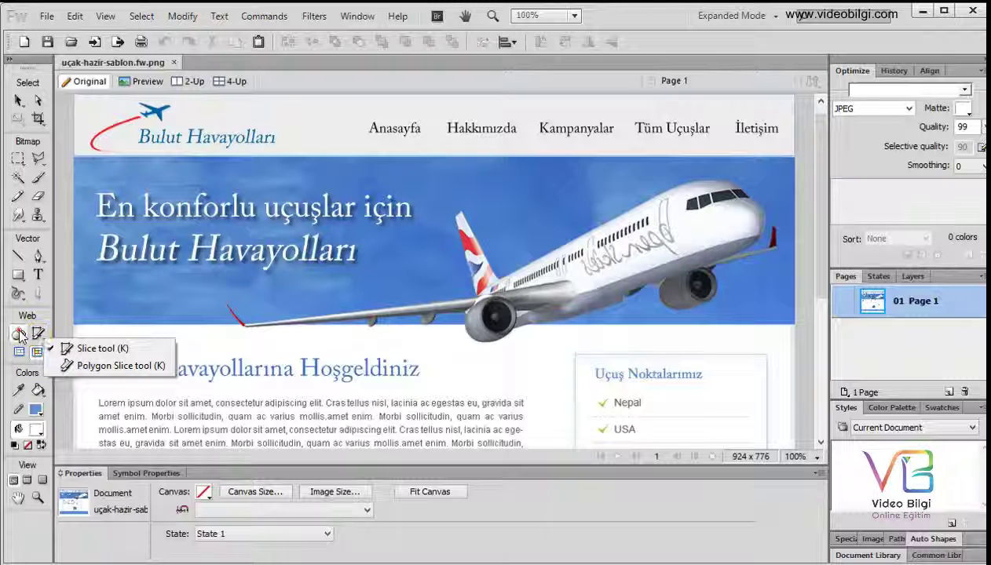
pyautogui.click(18, 333)
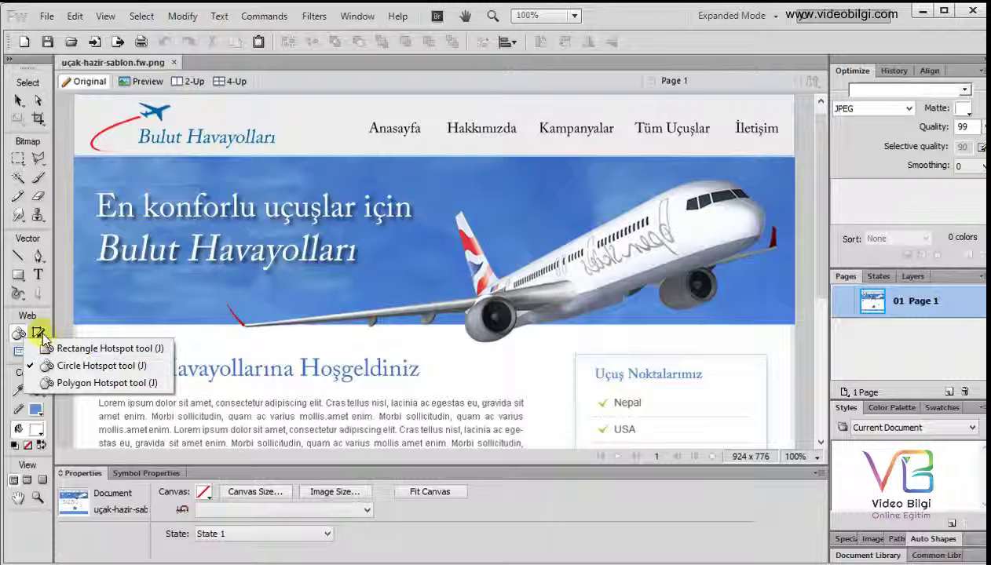
pyautogui.click(38, 333)
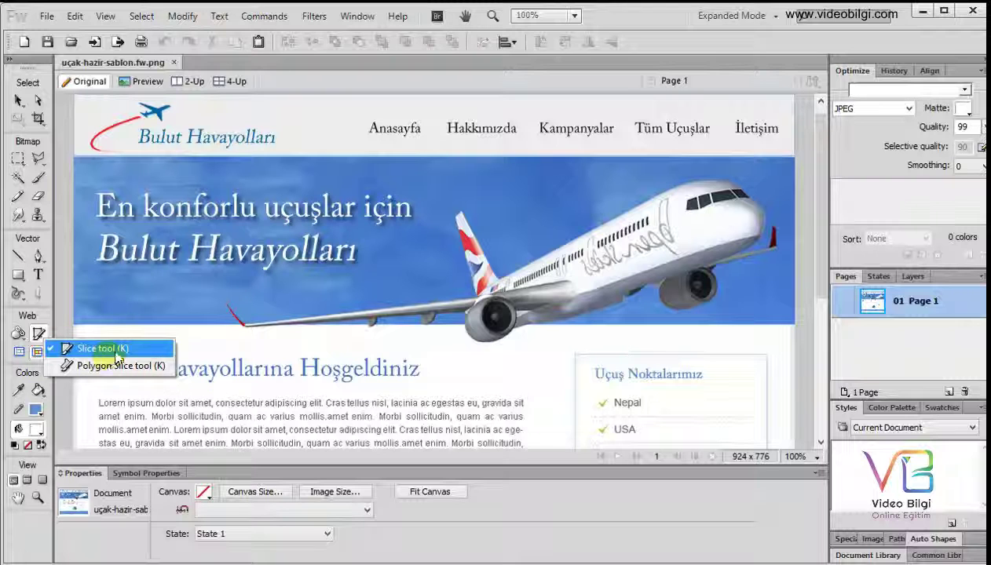
pyautogui.click(120, 351)
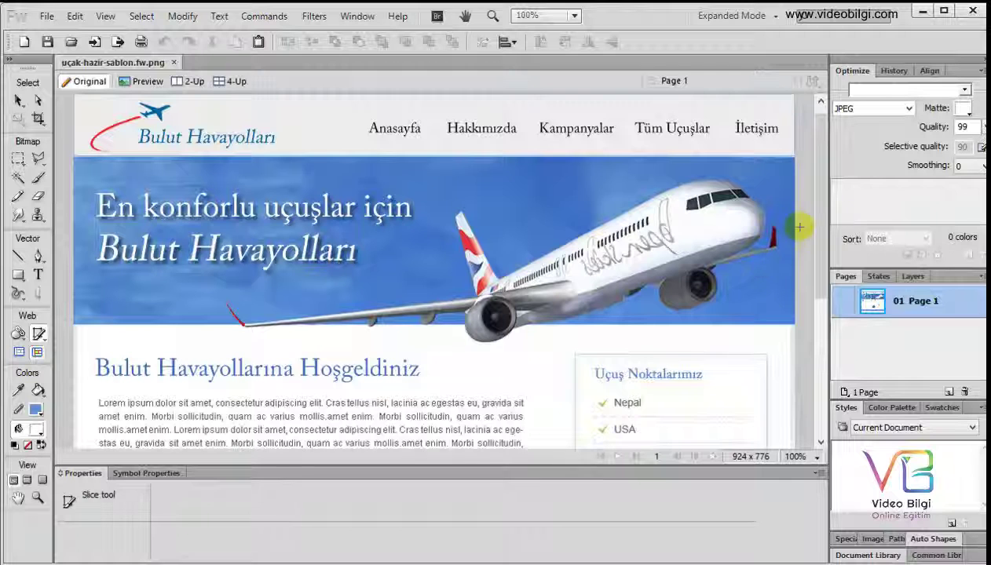
# Step: Reselect the rectangular Slice tool from the Web flyout
pyautogui.scroll(1, 822, 228)
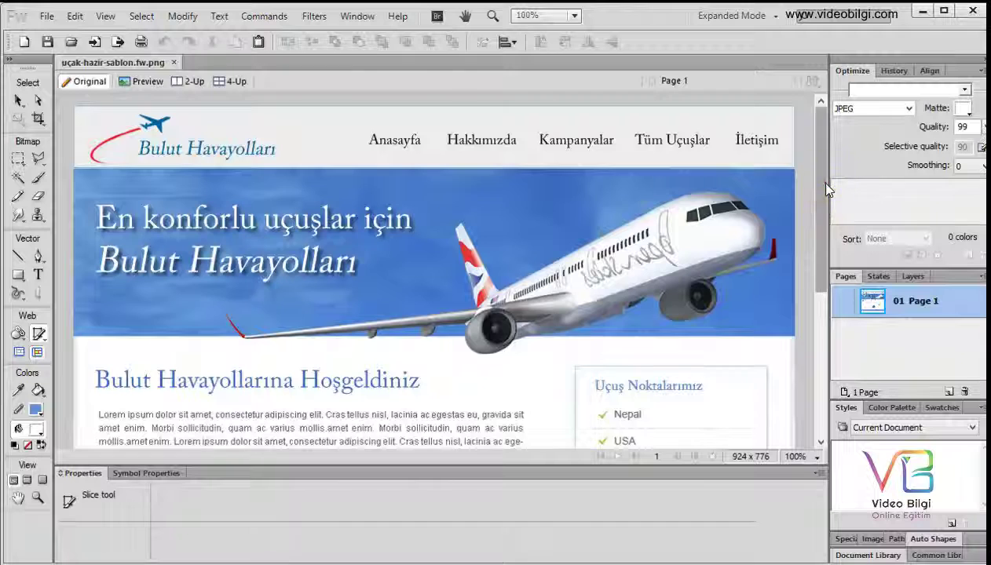
pyautogui.moveTo(821, 182); pyautogui.dragTo(831, 316)
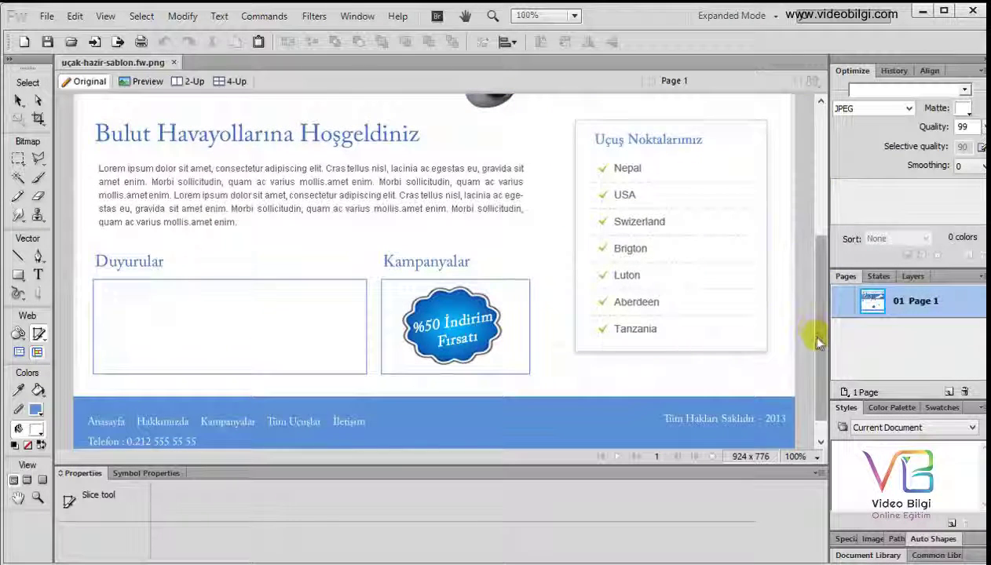
pyautogui.moveTo(816, 333); pyautogui.dragTo(821, 187)
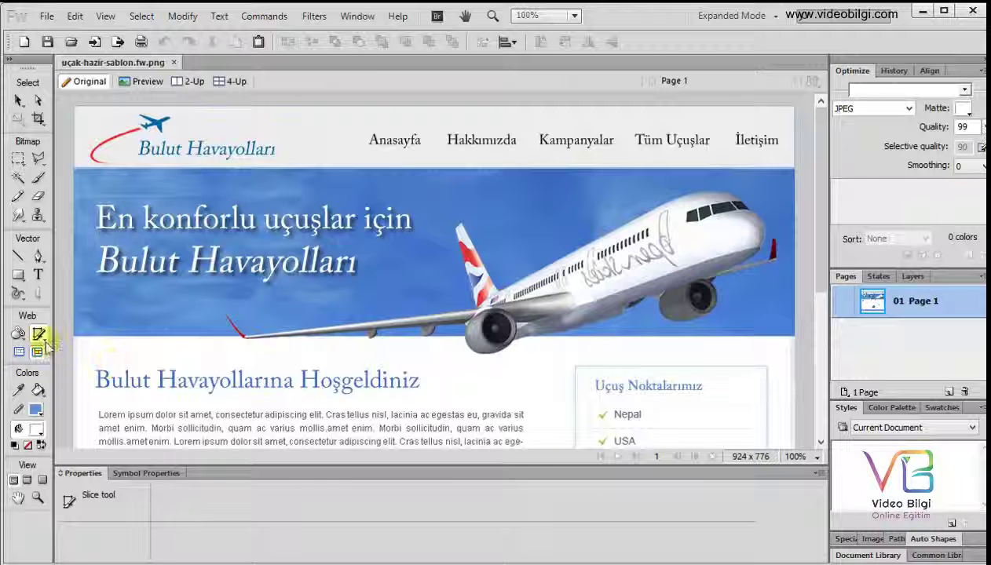
pyautogui.click(38, 334)
pyautogui.click(98, 349)
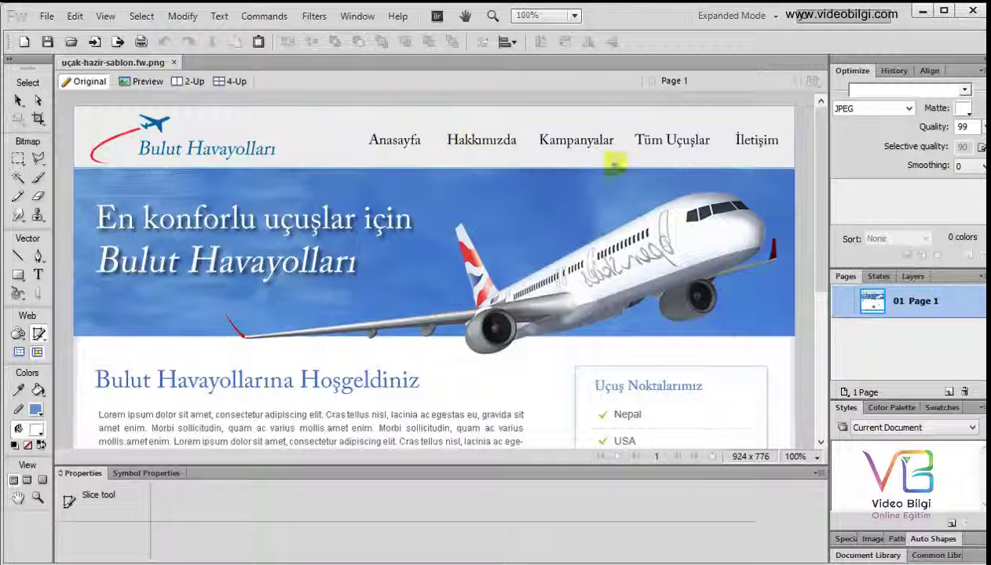
# Step: Scroll down to the template footer and back up to the header
pyautogui.moveTo(820, 259); pyautogui.dragTo(823, 284)
pyautogui.scroll(-3, 823, 284)
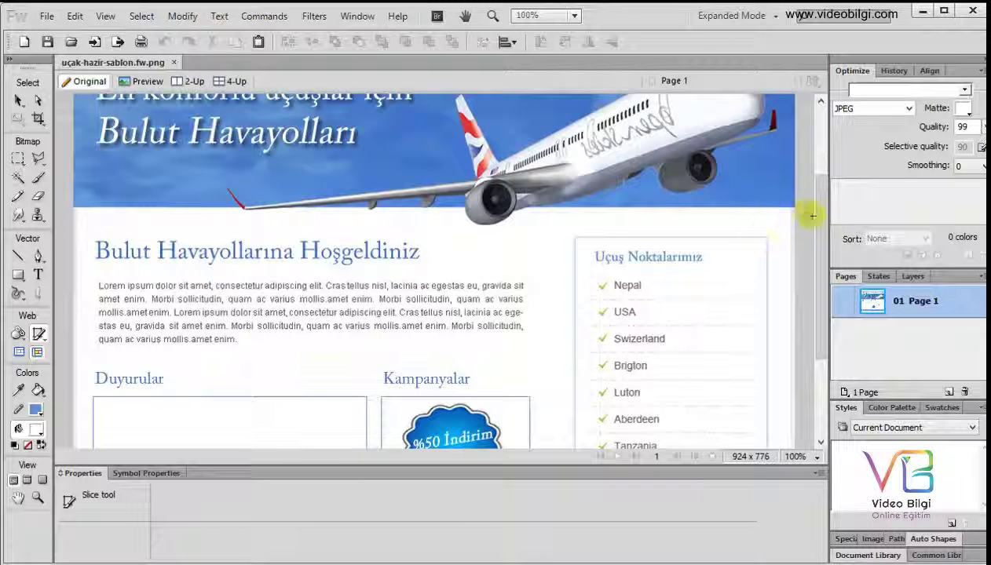
pyautogui.scroll(-2, 816, 218)
pyautogui.scroll(-2, 820, 222)
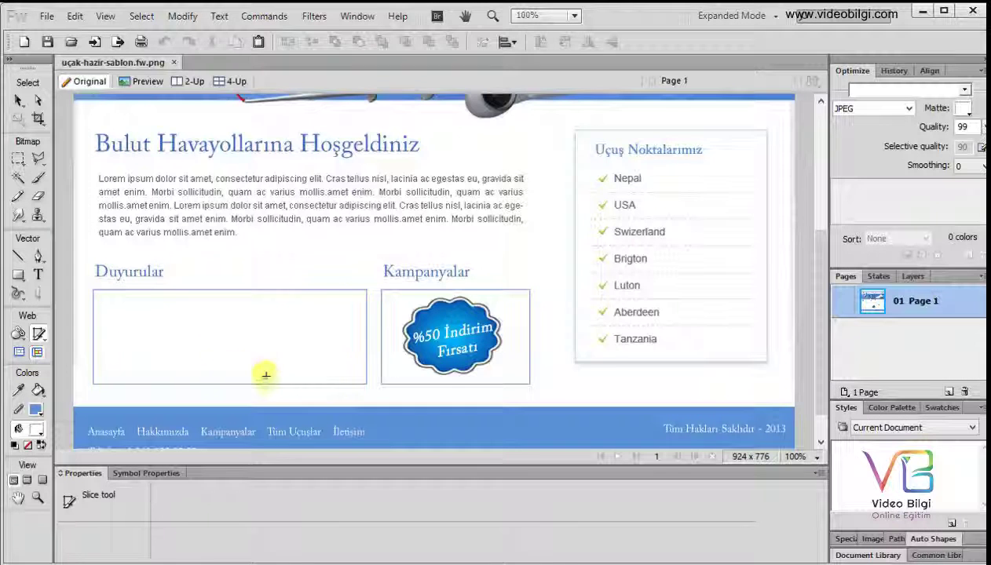
pyautogui.moveTo(820, 336); pyautogui.dragTo(823, 210)
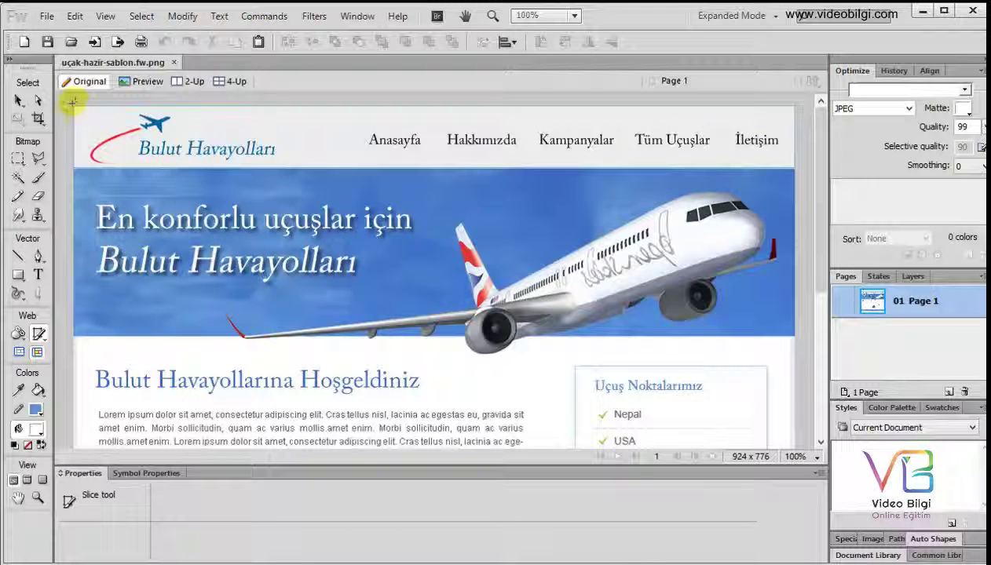
# Step: Draw a slice over the Bulut Havayolları logo and widen it to 286×80
pyautogui.moveTo(75, 102); pyautogui.dragTo(277, 167)
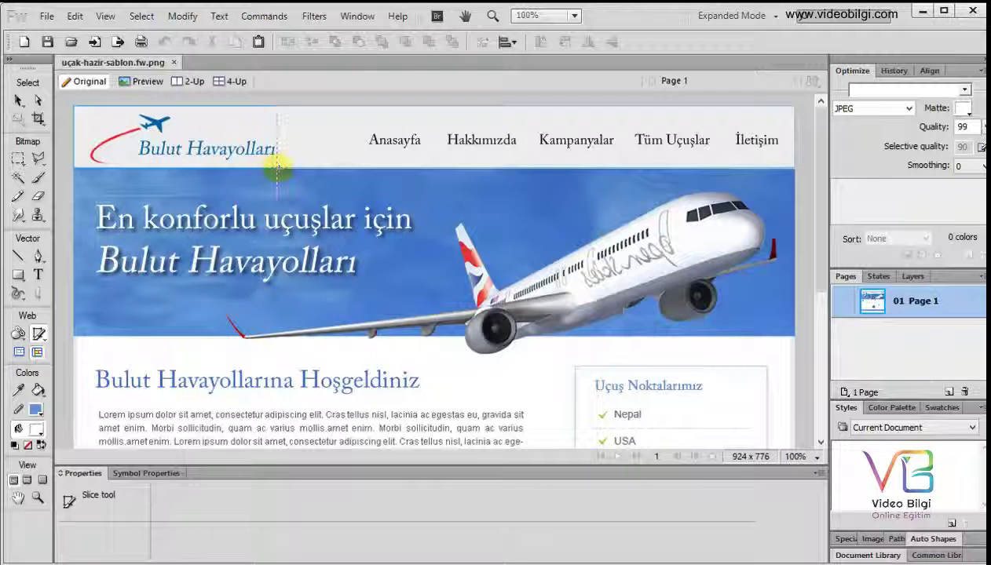
pyautogui.moveTo(277, 167); pyautogui.dragTo(277, 167)
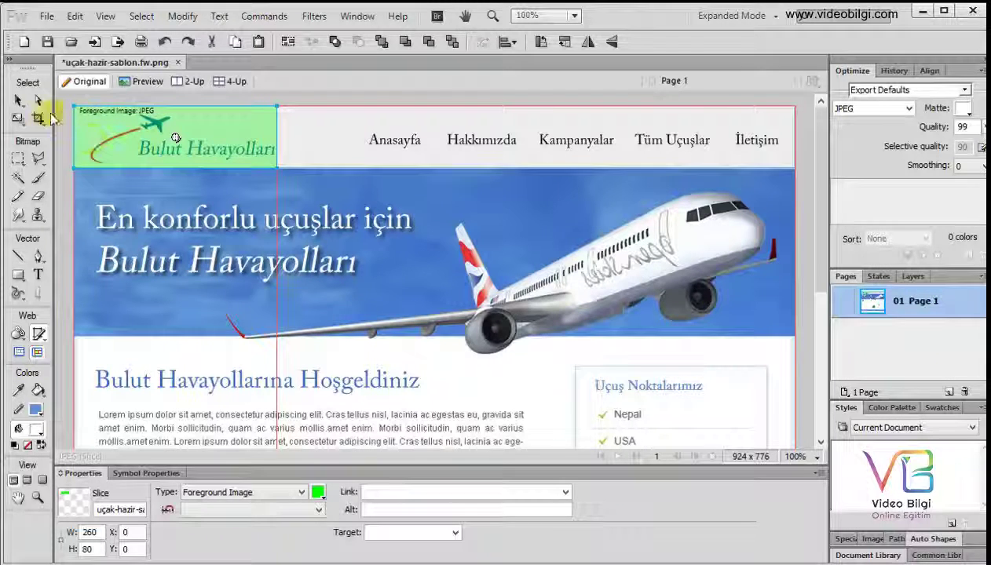
pyautogui.click(17, 101)
pyautogui.moveTo(149, 149)
pyautogui.mouseDown()
pyautogui.moveTo(169, 152)
pyautogui.moveTo(148, 149)
pyautogui.mouseUp()
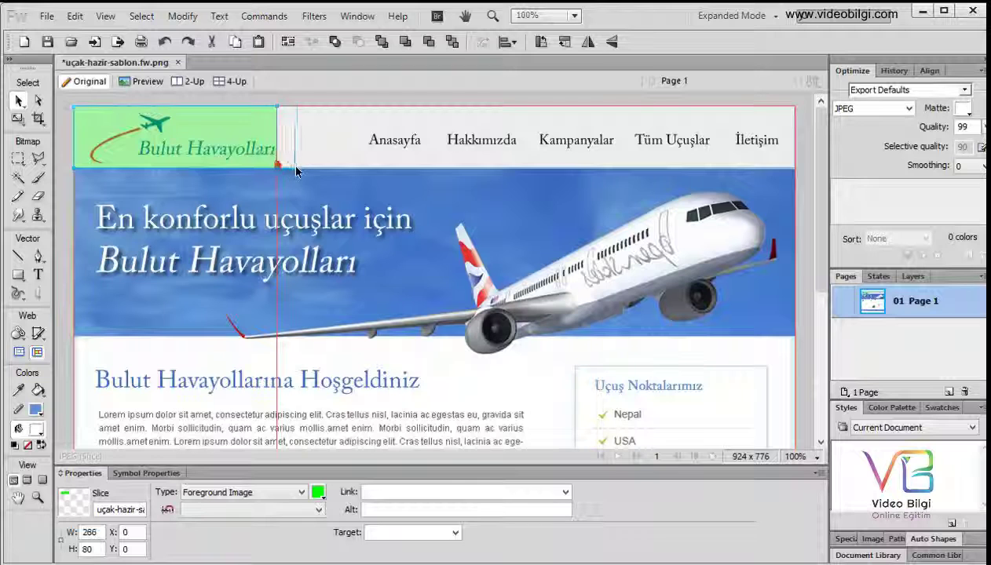
pyautogui.moveTo(276, 168); pyautogui.dragTo(297, 168)
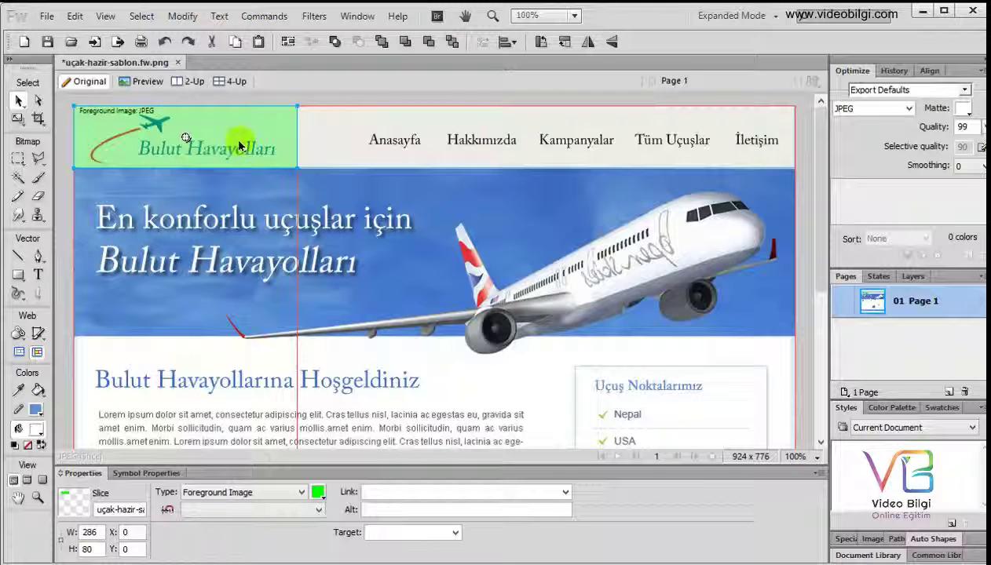
pyautogui.click(73, 102)
pyautogui.click(159, 161)
# Step: Set the logo slice's Link to index.html
pyautogui.click(379, 492)
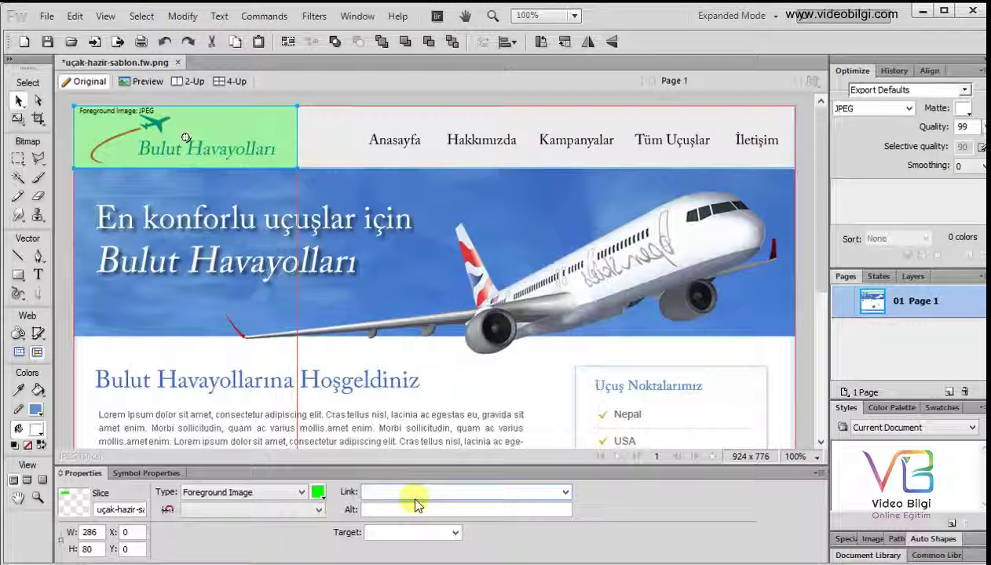
pyautogui.click(416, 498)
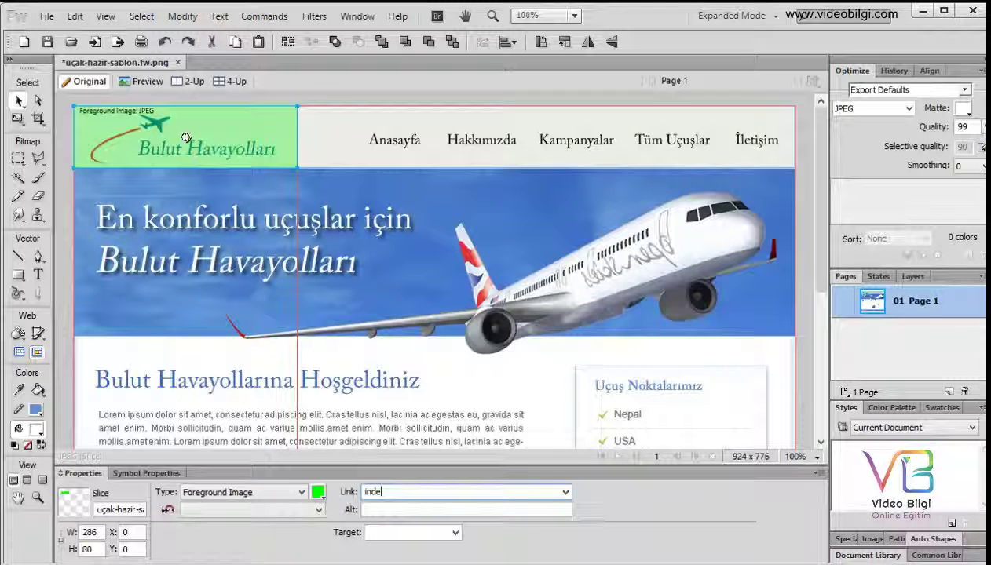
pyautogui.write('index.htm')
pyautogui.write('l')
pyautogui.click(502, 374)
pyautogui.click(371, 117)
pyautogui.click(38, 333)
pyautogui.click(360, 113)
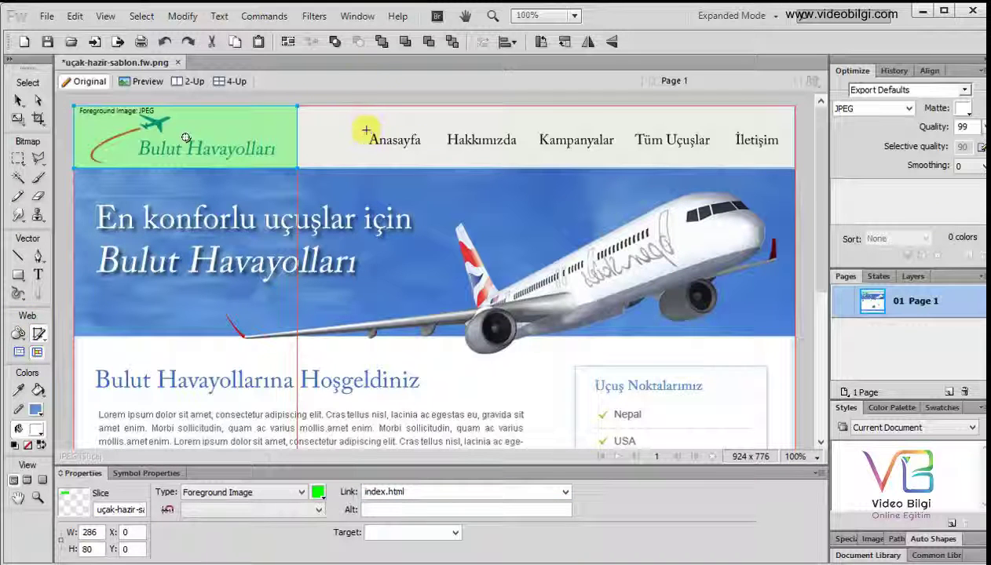
# Step: Slice the Anasayfa, Hakkımızda, Kampanyalar, Tüm Uçuşlar and İletişim menu items
pyautogui.moveTo(361, 106)
pyautogui.mouseDown()
pyautogui.moveTo(403, 166)
pyautogui.moveTo(427, 167)
pyautogui.mouseUp()
pyautogui.moveTo(424, 104); pyautogui.dragTo(532, 167)
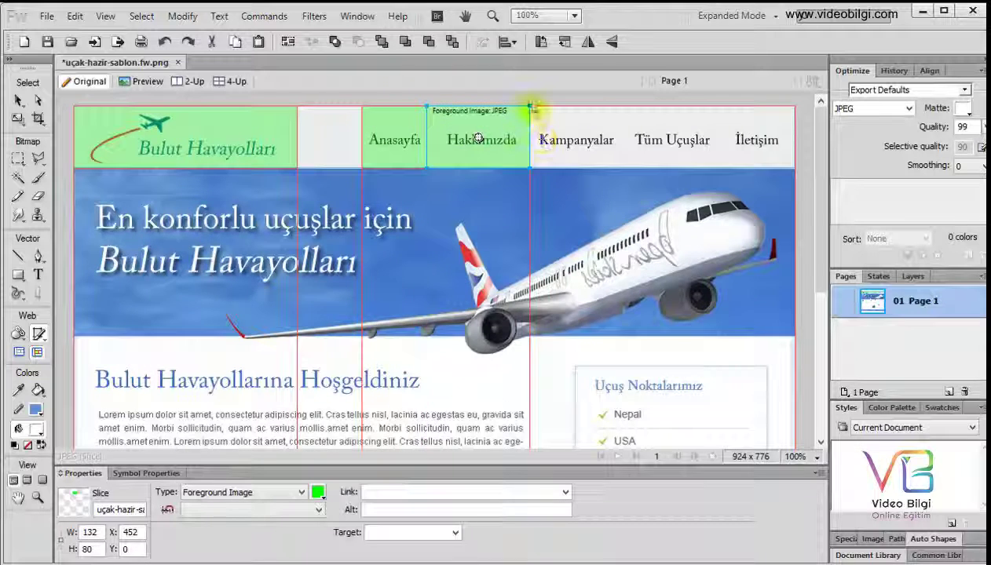
pyautogui.moveTo(531, 105)
pyautogui.mouseDown()
pyautogui.moveTo(607, 168)
pyautogui.moveTo(626, 170)
pyautogui.mouseUp()
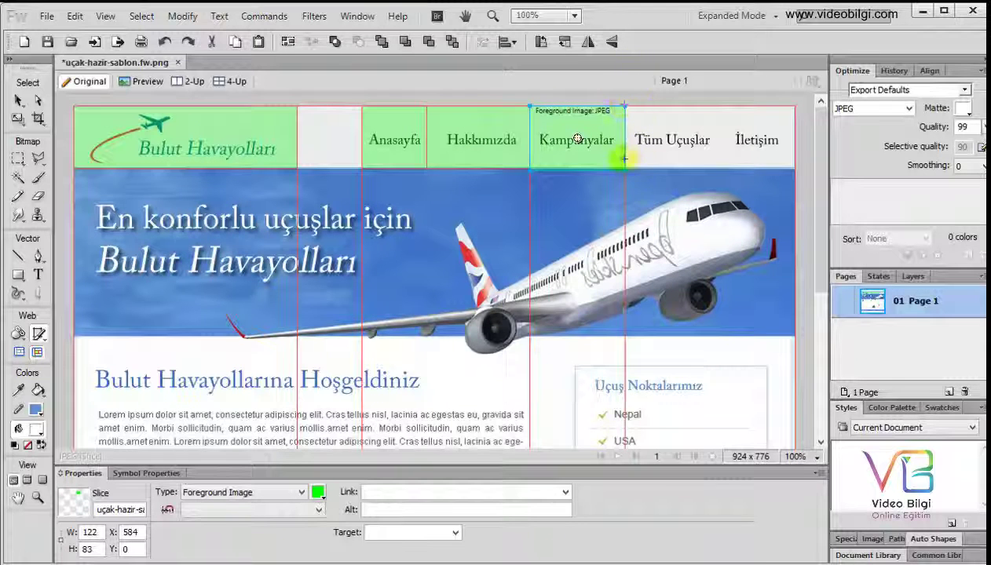
pyautogui.moveTo(626, 105)
pyautogui.mouseDown()
pyautogui.moveTo(636, 127)
pyautogui.moveTo(723, 168)
pyautogui.mouseUp()
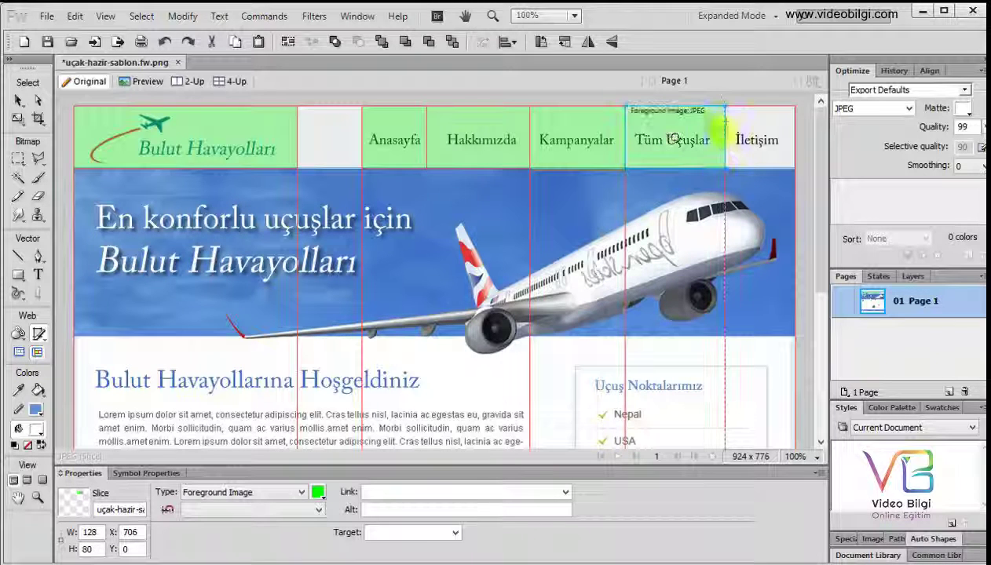
pyautogui.moveTo(725, 105); pyautogui.dragTo(795, 168)
# Step: Shorten the Kampanyalar slice to 80 px tall to match Anasayfa
pyautogui.click(18, 101)
pyautogui.click(561, 153)
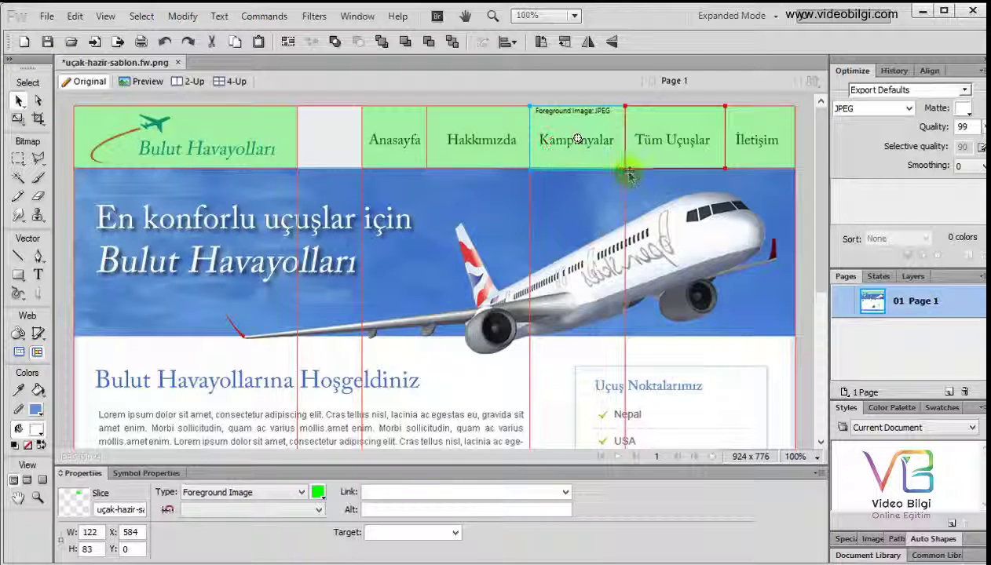
pyautogui.moveTo(626, 171); pyautogui.dragTo(608, 167)
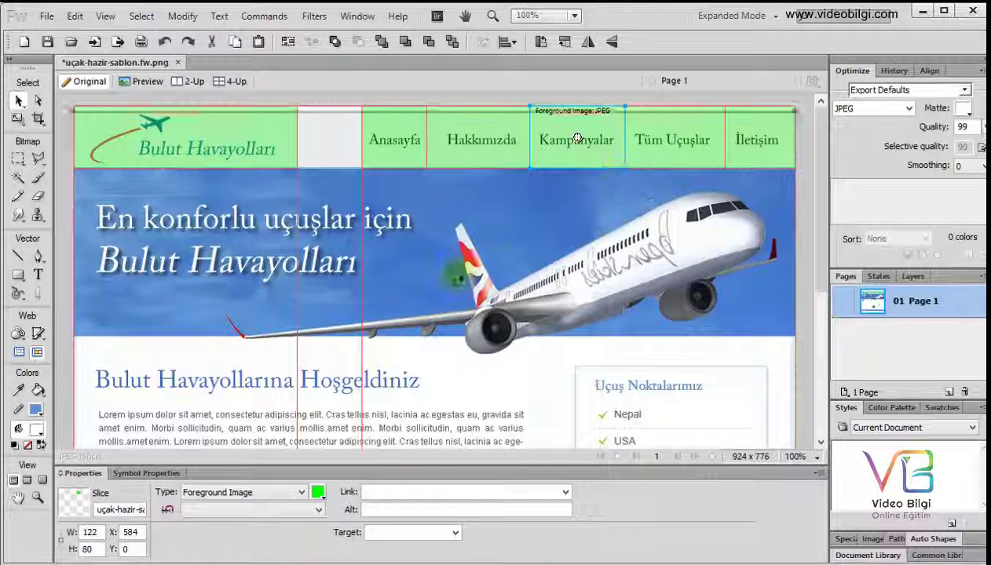
pyautogui.click(387, 151)
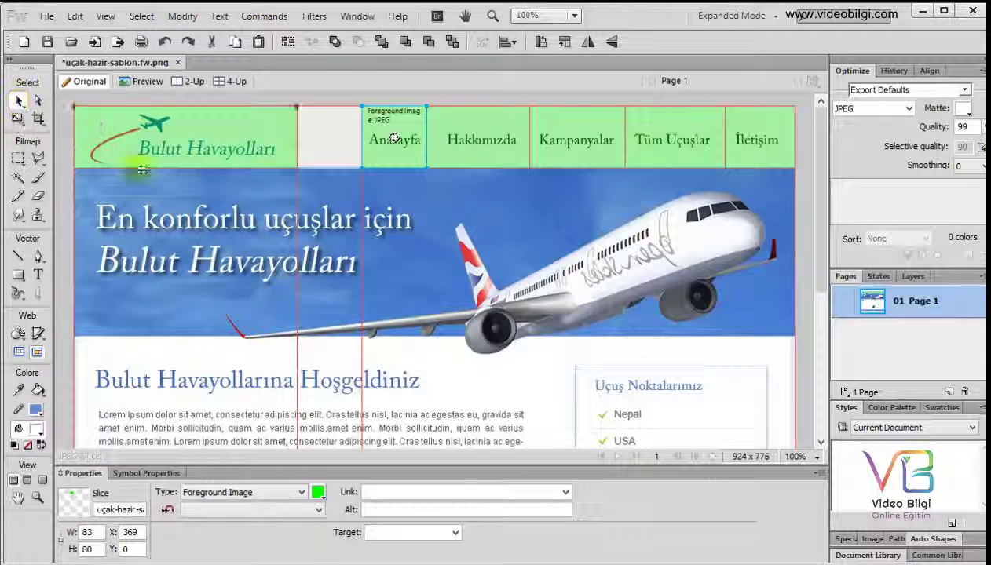
# Step: Link the Hakkımızda, Kampanyalar and Tüm Uçuşlar slices to hakkimizda.html, kampanyalar.html and ucuslar.html
pyautogui.click(570, 154)
pyautogui.click(475, 153)
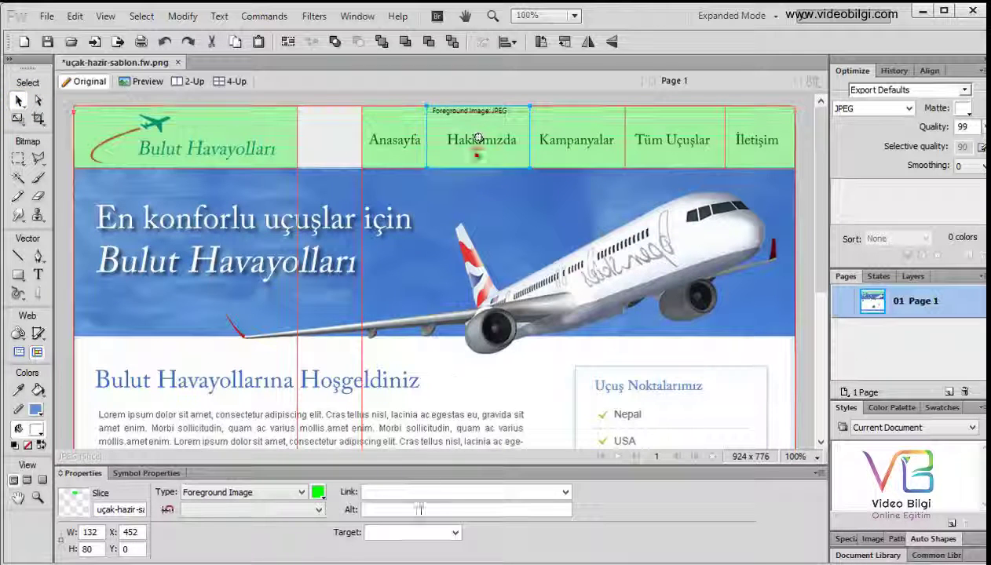
pyautogui.write('hakkimizda.html')
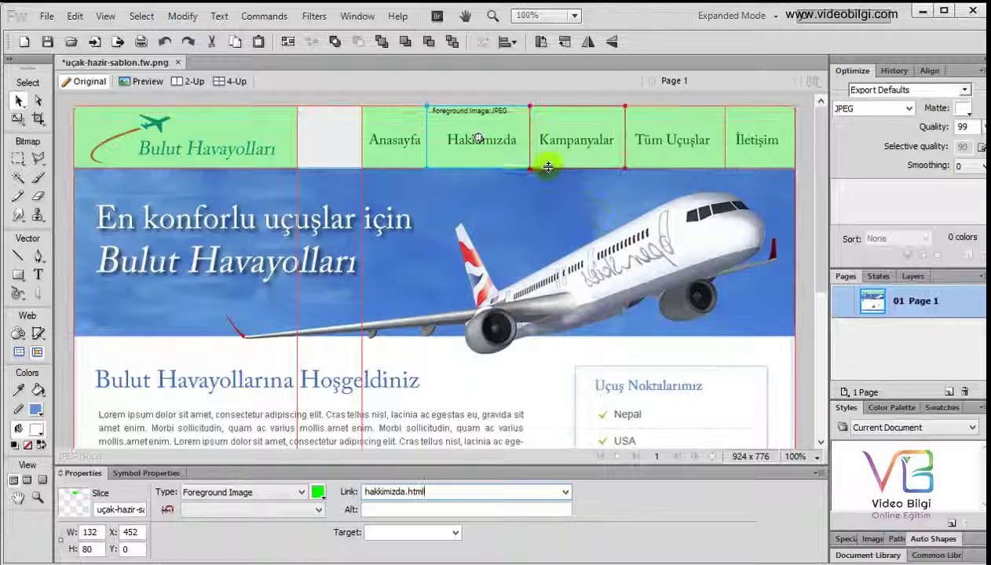
pyautogui.click(575, 141)
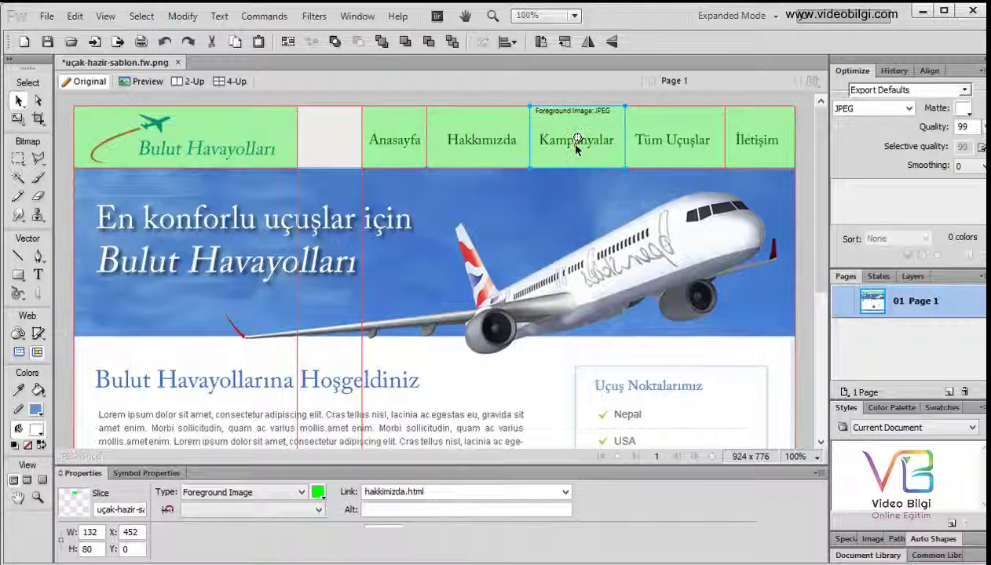
pyautogui.click(411, 496)
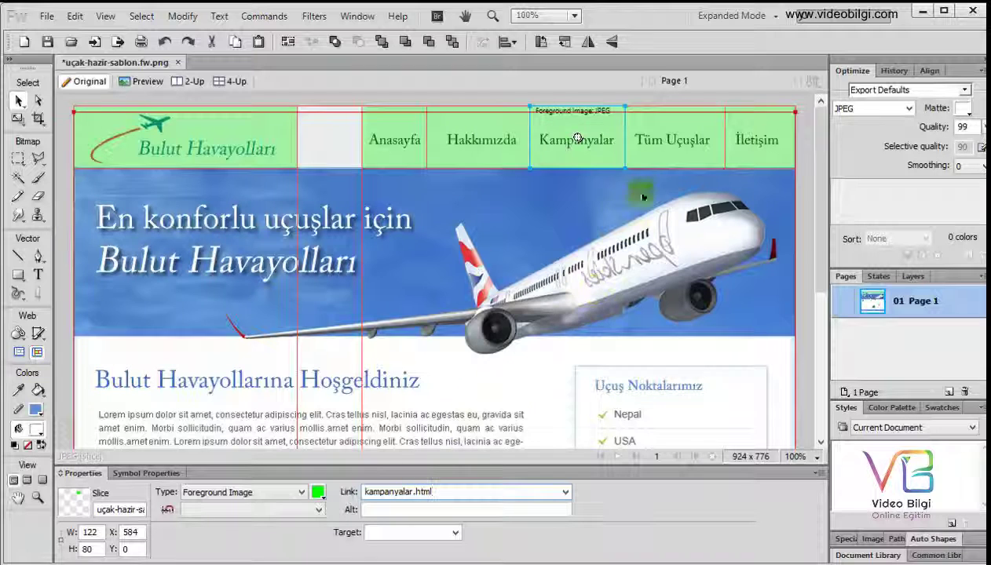
pyautogui.click(638, 143)
pyautogui.click(411, 493)
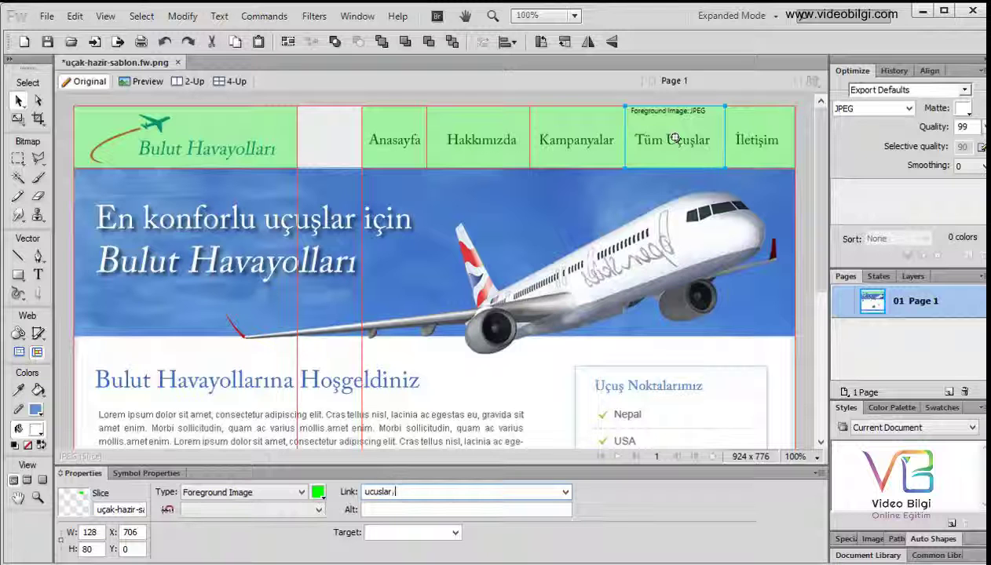
pyautogui.click(758, 138)
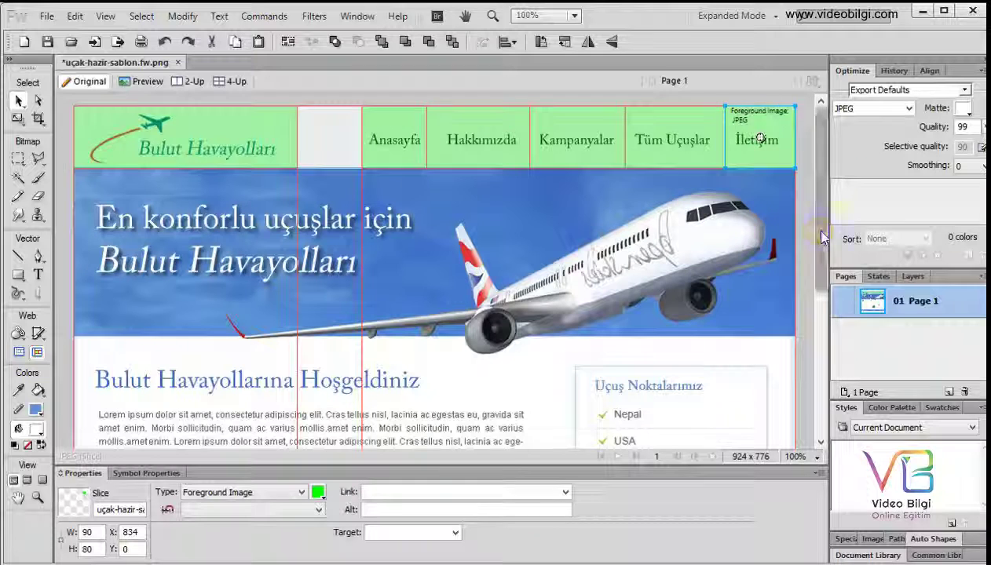
pyautogui.moveTo(818, 232); pyautogui.dragTo(818, 243)
pyautogui.click(809, 236)
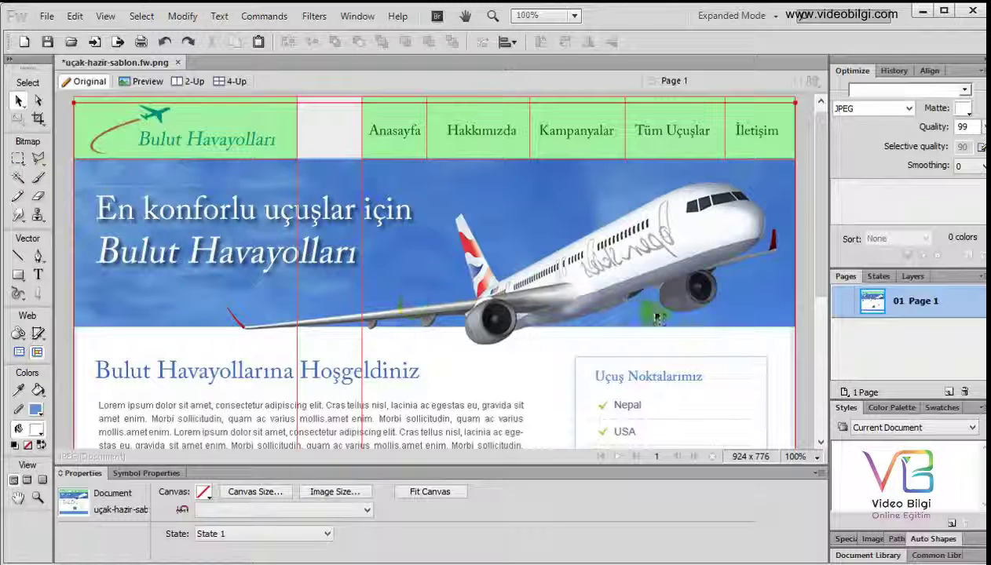
# Step: Draw a 924×215 slice over the whole airplane banner, then scroll to the content area
pyautogui.click(37, 334)
pyautogui.click(91, 348)
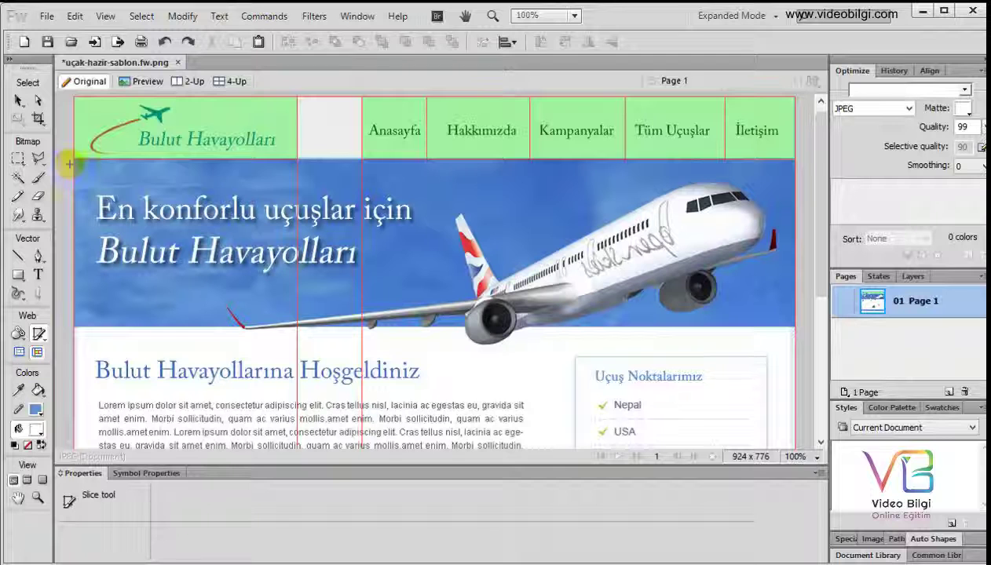
pyautogui.moveTo(73, 160); pyautogui.dragTo(794, 326)
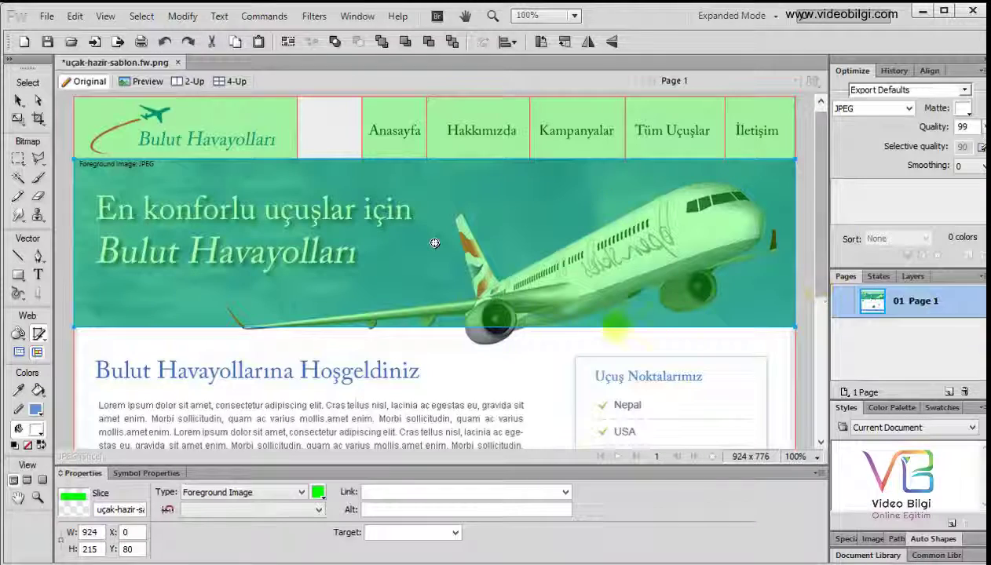
pyautogui.scroll(-2, 452, 314)
pyautogui.scroll(-2, 443, 337)
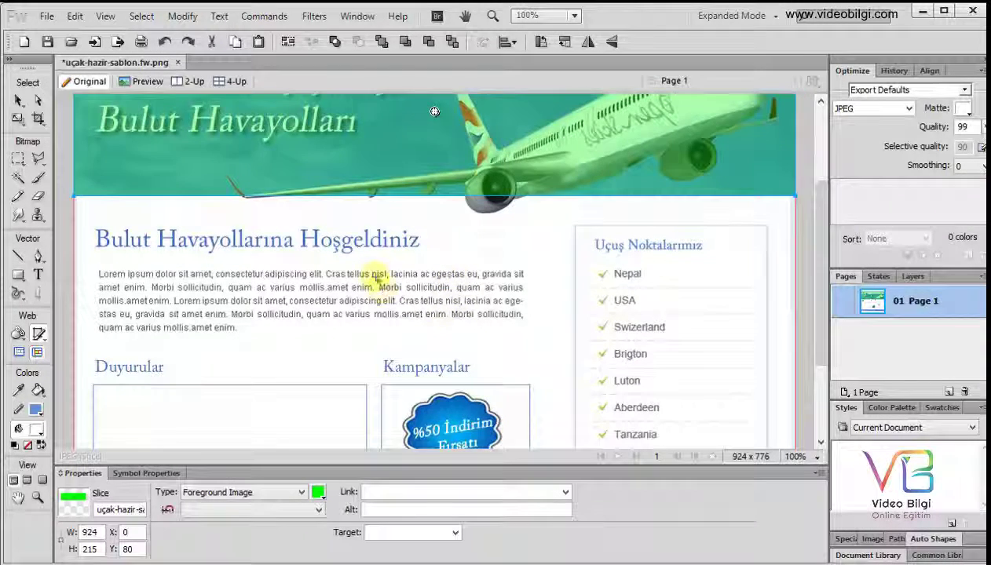
pyautogui.scroll(-1, 330, 263)
pyautogui.scroll(-1, 142, 206)
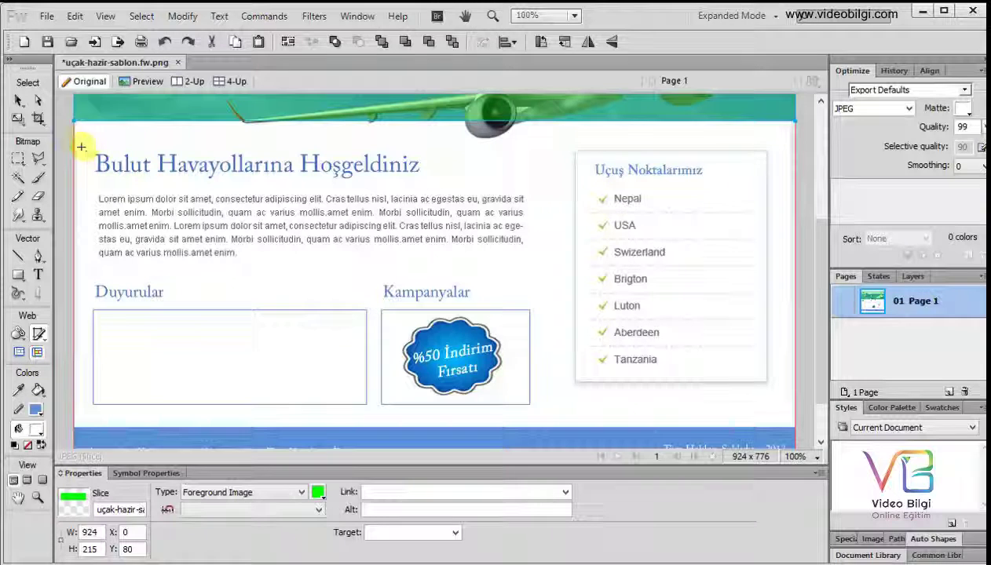
# Step: Slice the welcome title row and the 584×109 paragraph, nudging the paragraph into alignment
pyautogui.moveTo(74, 149); pyautogui.dragTo(529, 182)
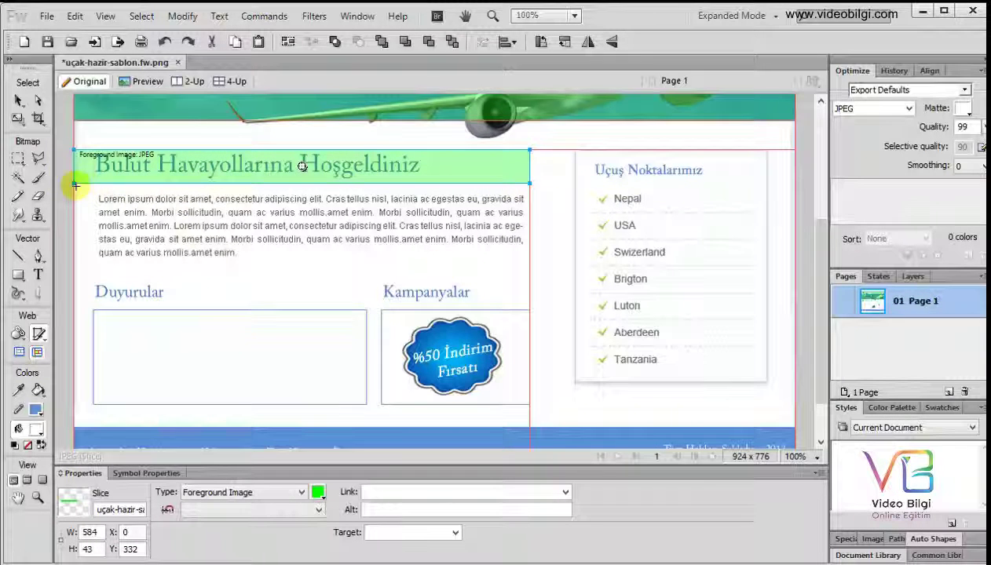
pyautogui.moveTo(75, 186); pyautogui.dragTo(530, 272)
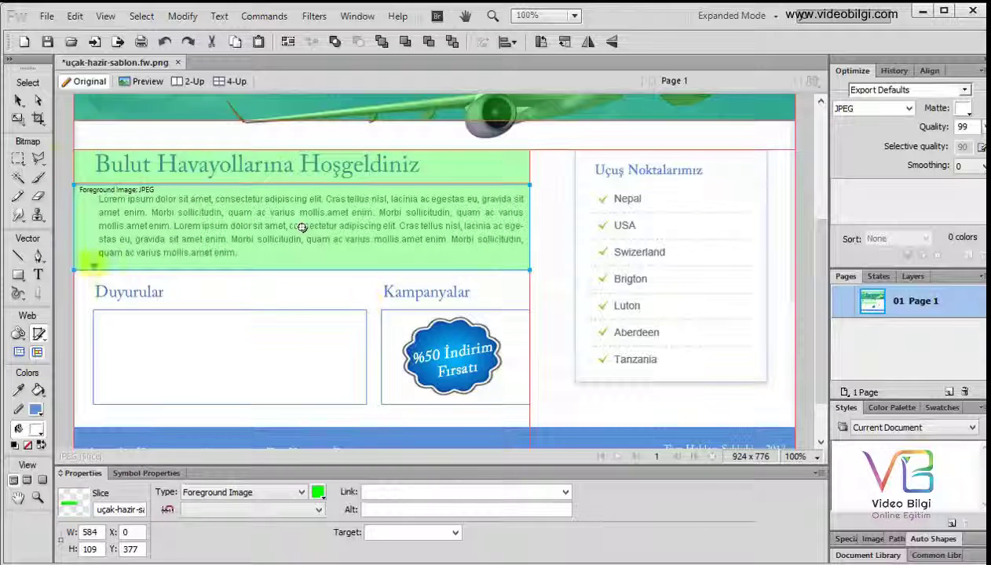
pyautogui.click(16, 102)
pyautogui.moveTo(103, 215); pyautogui.dragTo(103, 214)
pyautogui.click(66, 215)
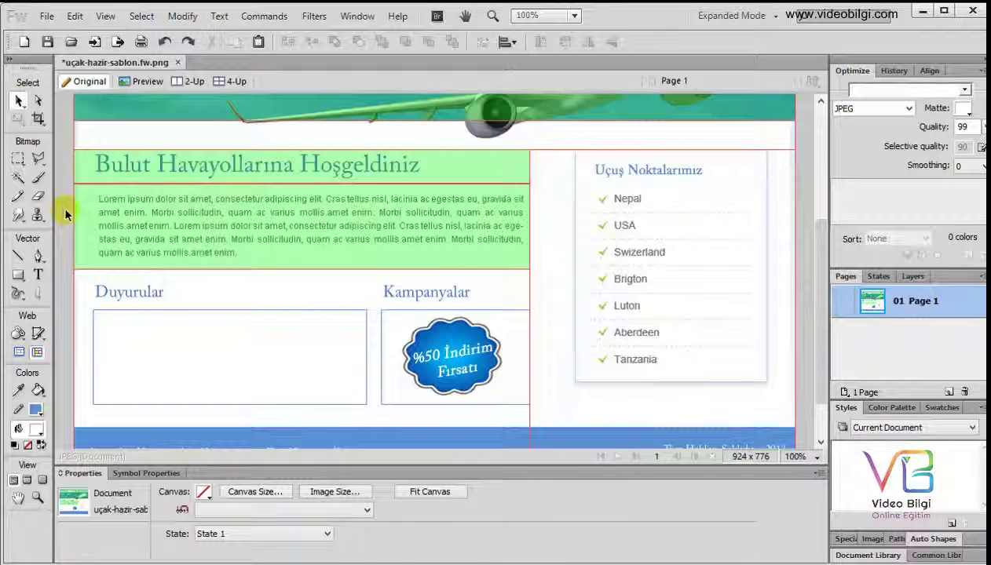
pyautogui.click(186, 217)
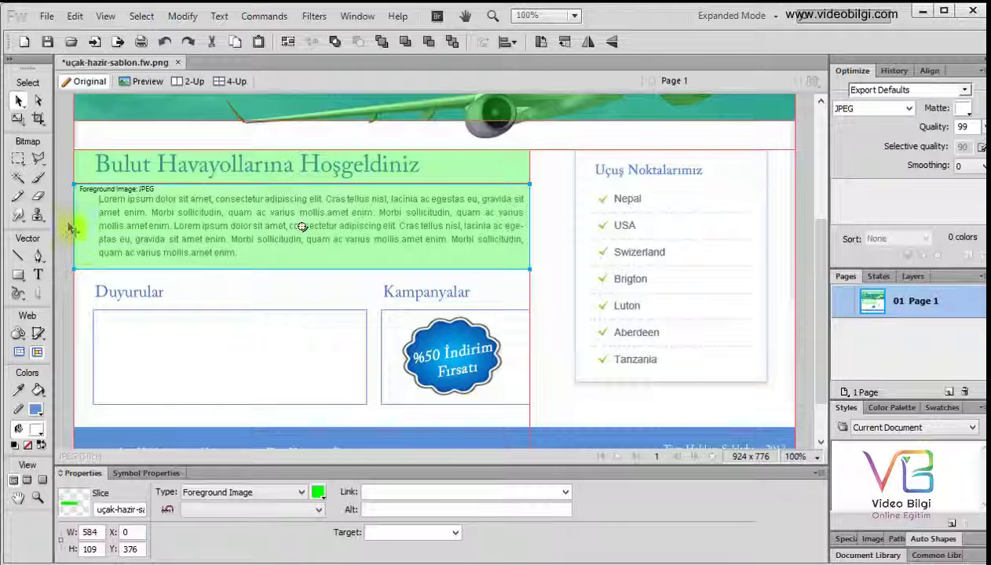
pyautogui.click(68, 224)
# Step: Add a 243×44 slice over the Uçuş Noktalarımız heading
pyautogui.scroll(-1, 236, 324)
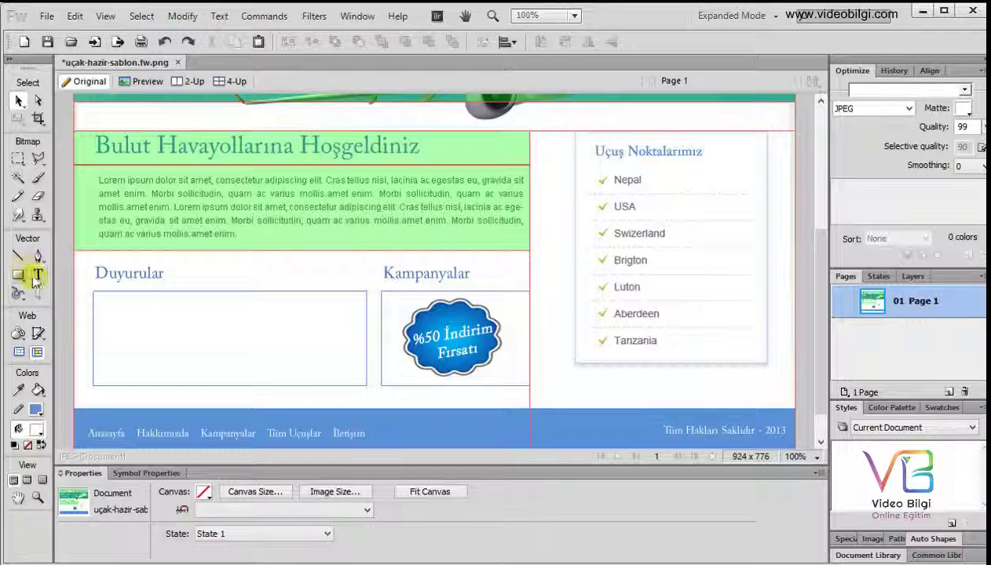
pyautogui.click(451, 195)
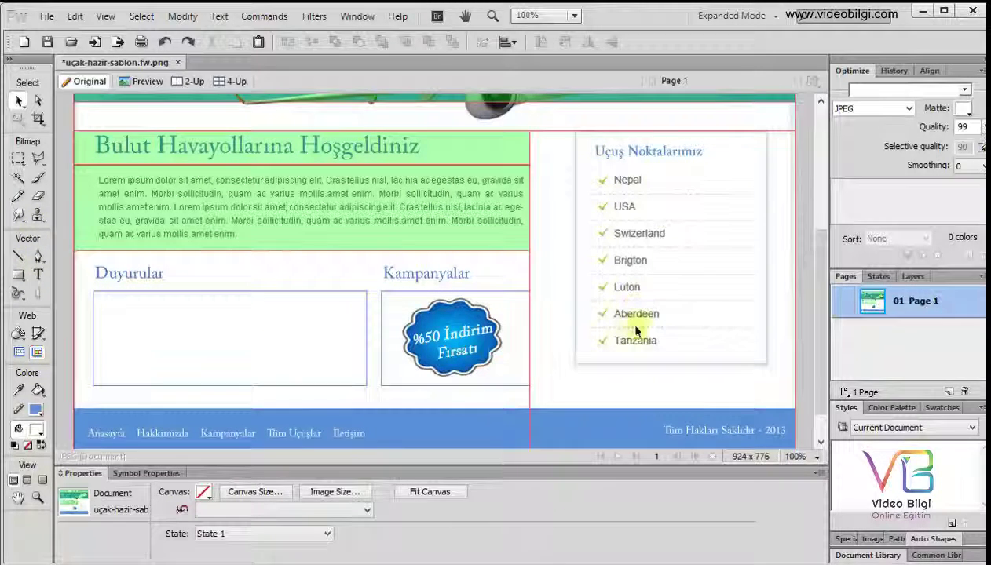
pyautogui.moveTo(38, 333); pyautogui.dragTo(77, 346)
pyautogui.moveTo(578, 131); pyautogui.dragTo(766, 165)
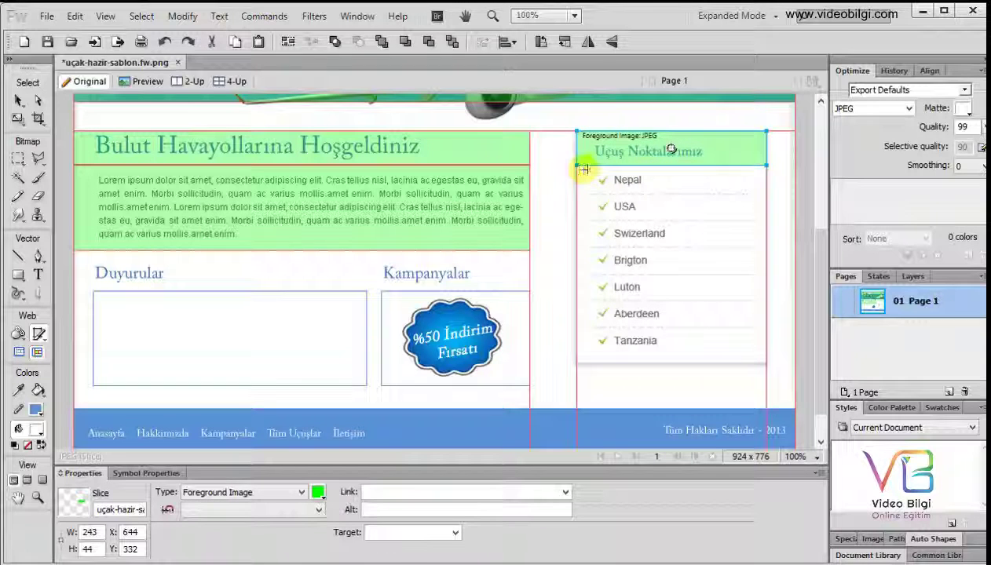
# Step: Add a 243×36 slice over the Nepal destination row, linked to nepal.html
pyautogui.moveTo(577, 166); pyautogui.dragTo(761, 193)
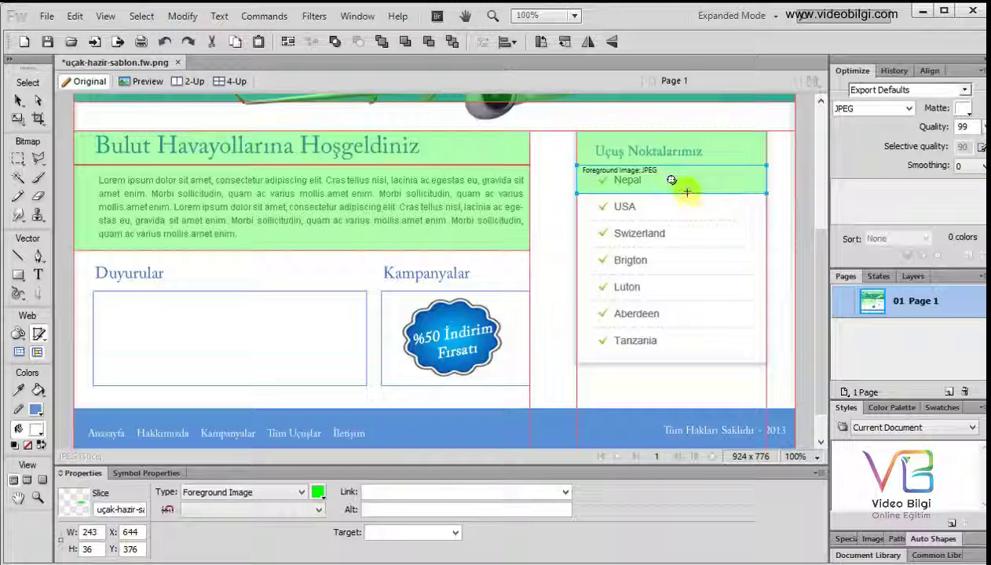
pyautogui.click(411, 491)
pyautogui.write('nepal.html')
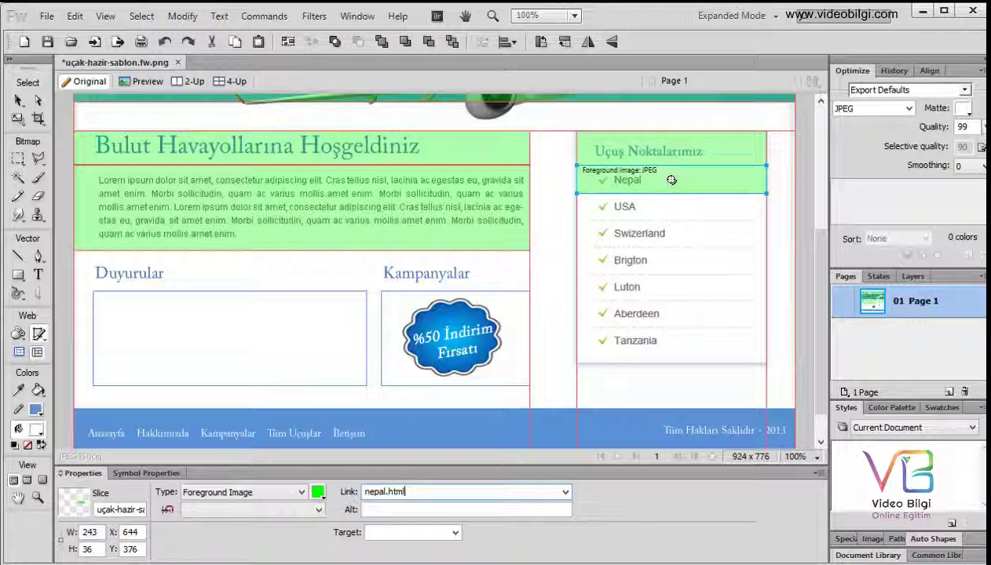
pyautogui.click(17, 102)
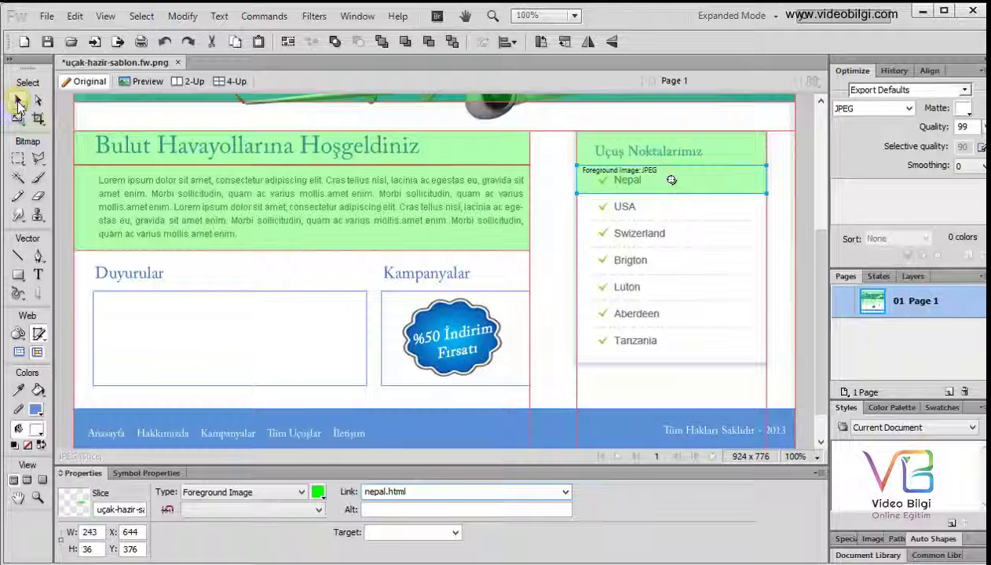
pyautogui.click(609, 176)
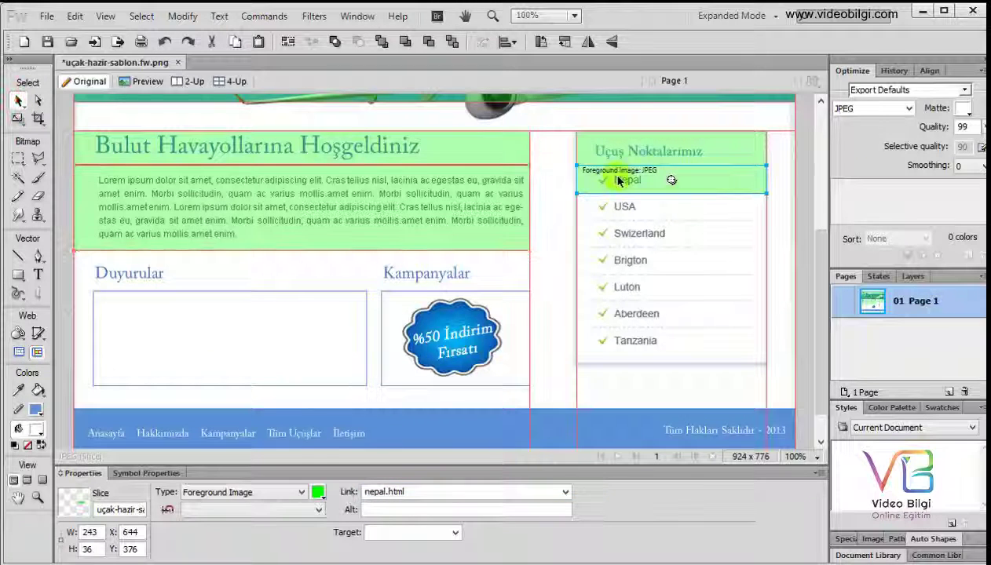
pyautogui.click(803, 226)
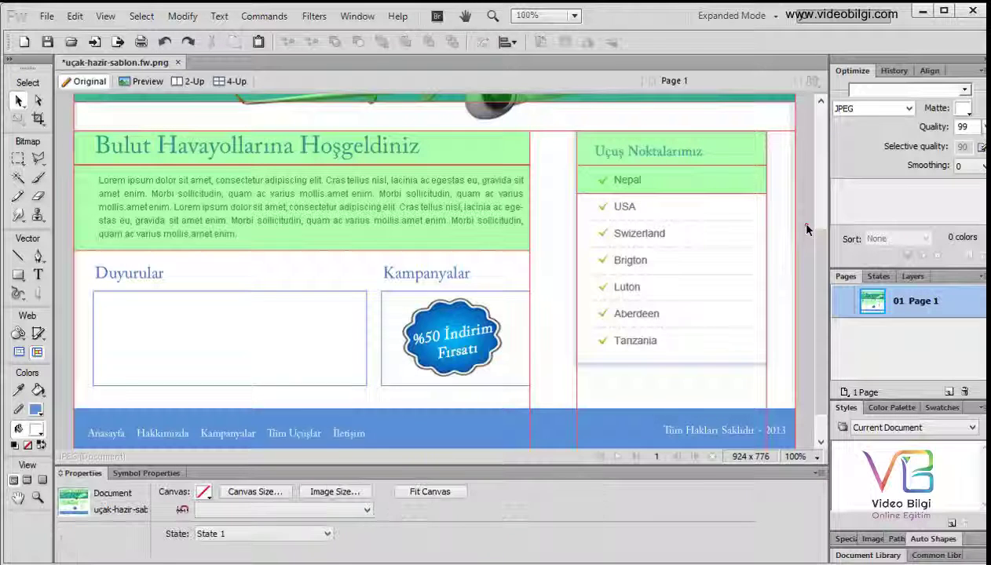
pyautogui.scroll(-2, 814, 248)
pyautogui.scroll(2, 814, 249)
pyautogui.click(625, 204)
pyautogui.click(629, 259)
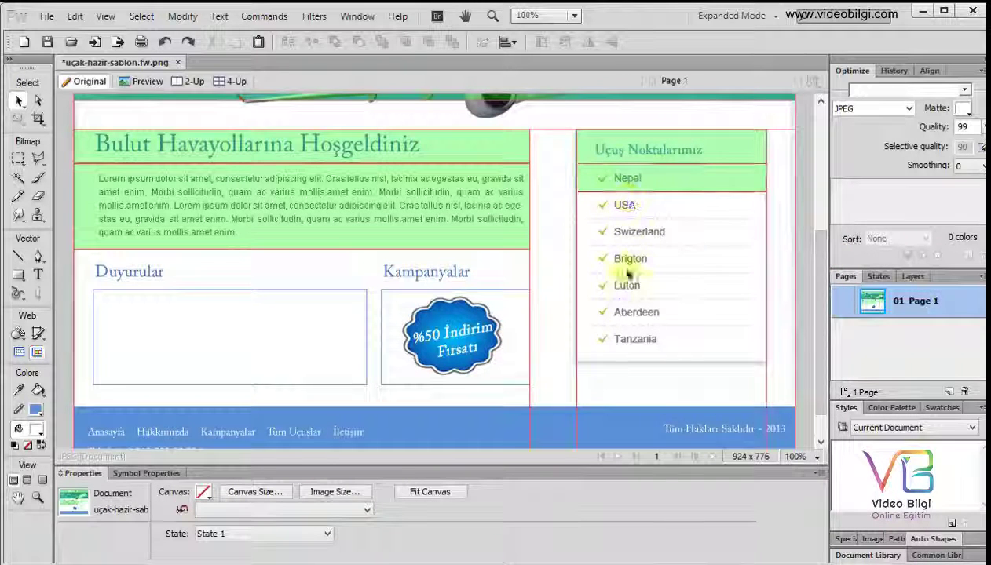
pyautogui.moveTo(817, 299)
pyautogui.mouseDown()
pyautogui.moveTo(822, 317)
pyautogui.moveTo(808, 149)
pyautogui.mouseUp()
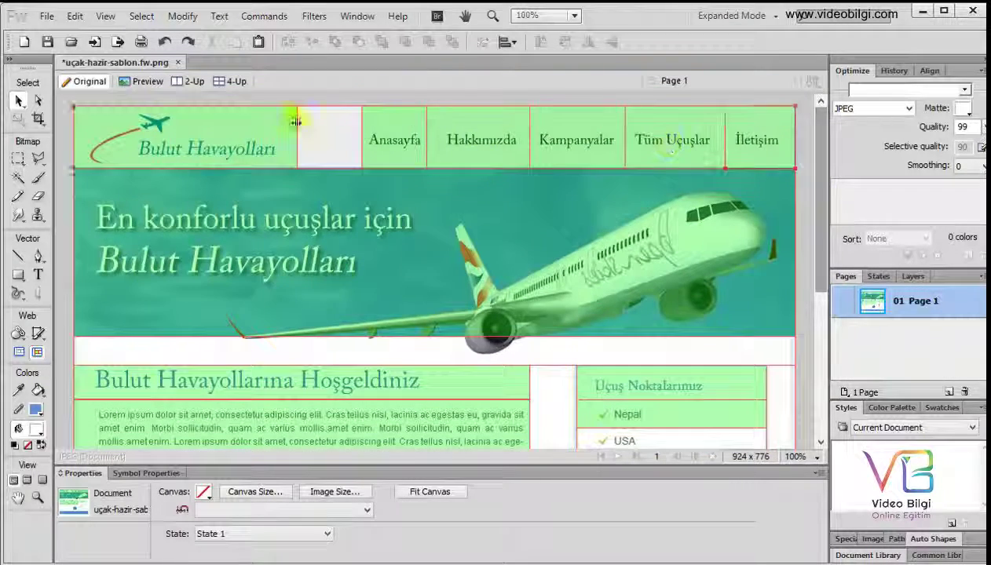
# Step: Check the sliced design in Preview, return to Original, then preview it in the browser with F12
pyautogui.click(144, 81)
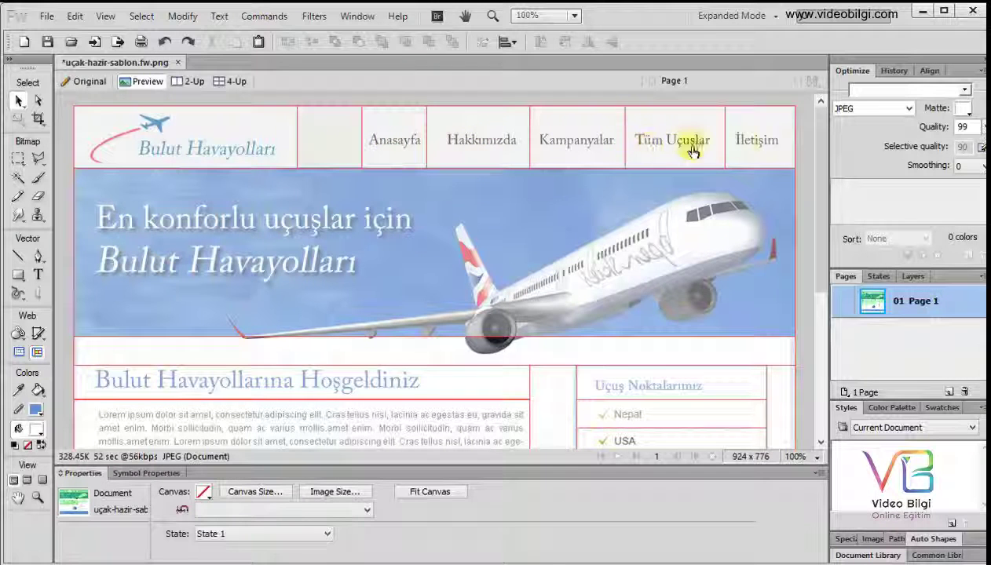
pyautogui.moveTo(822, 154); pyautogui.dragTo(822, 220)
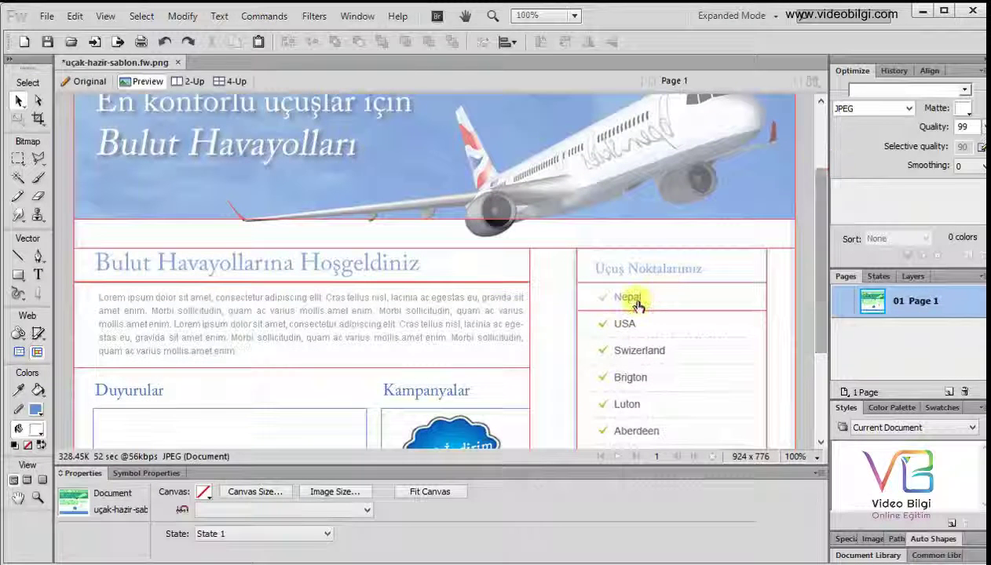
pyautogui.moveTo(821, 308); pyautogui.dragTo(820, 247)
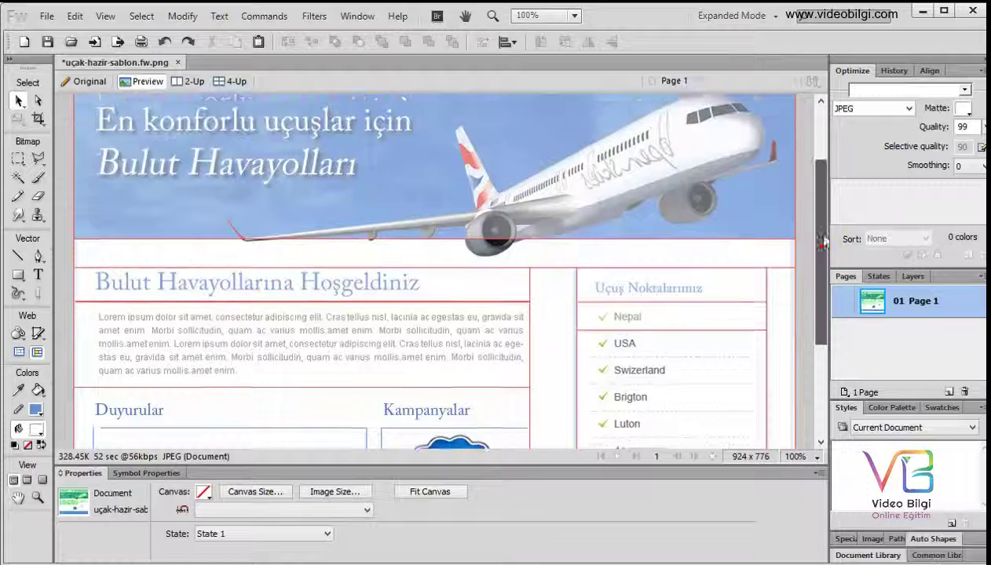
pyautogui.click(85, 82)
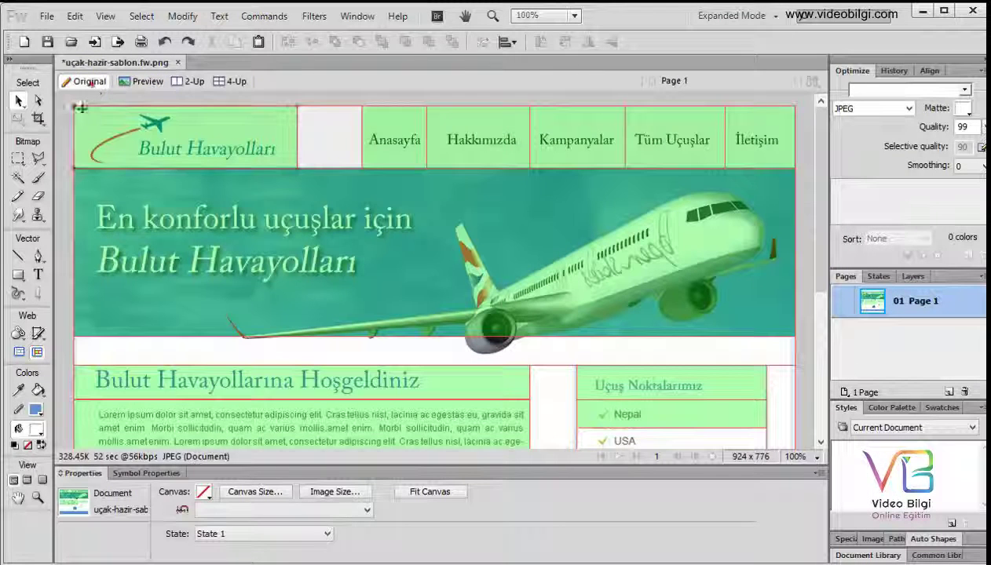
pyautogui.click(69, 121)
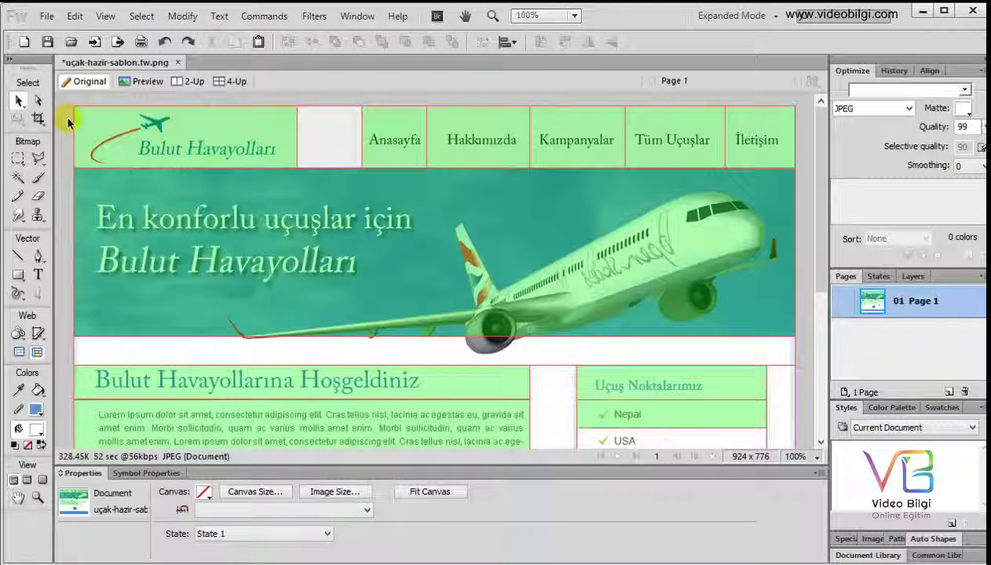
pyautogui.press('F12')
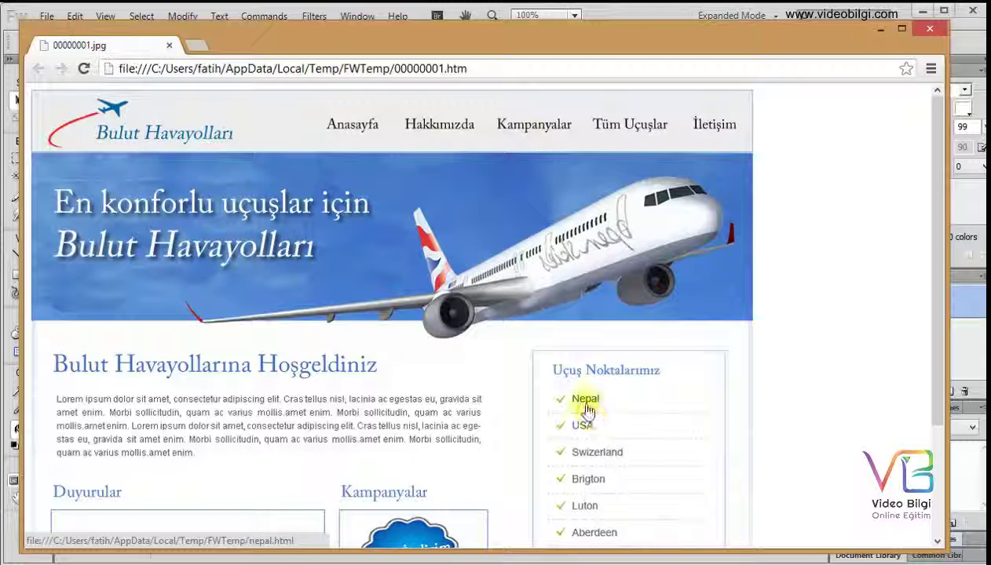
pyautogui.scroll(-1, 587, 410)
pyautogui.scroll(-1, 586, 404)
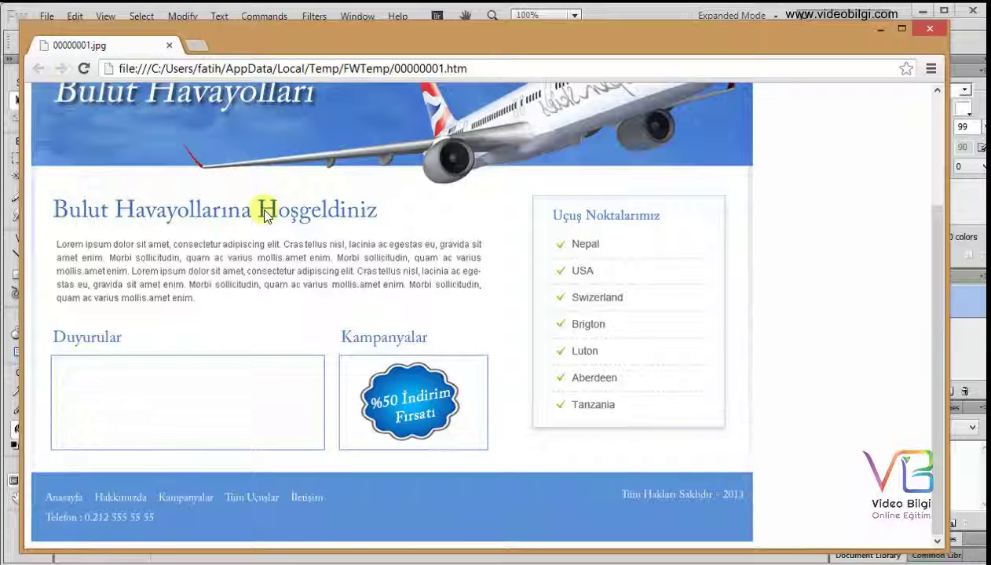
pyautogui.moveTo(249, 274); pyautogui.dragTo(279, 263)
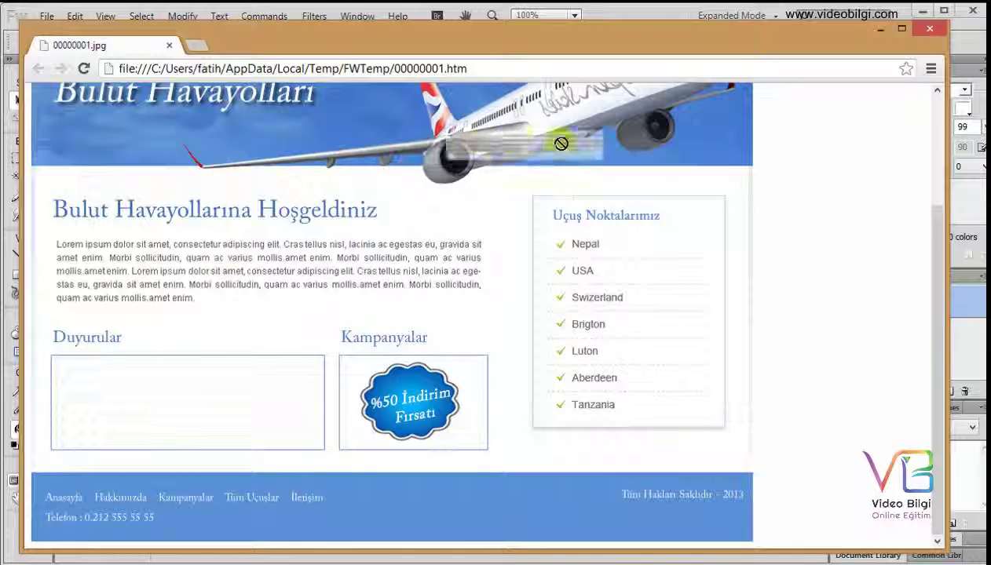
pyautogui.moveTo(279, 264); pyautogui.dragTo(391, 138)
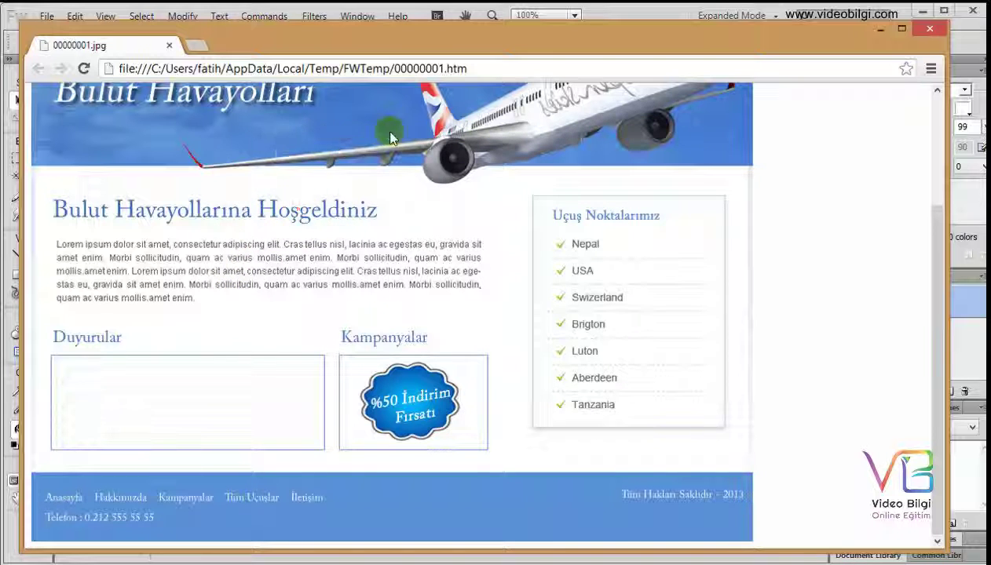
pyautogui.click(929, 32)
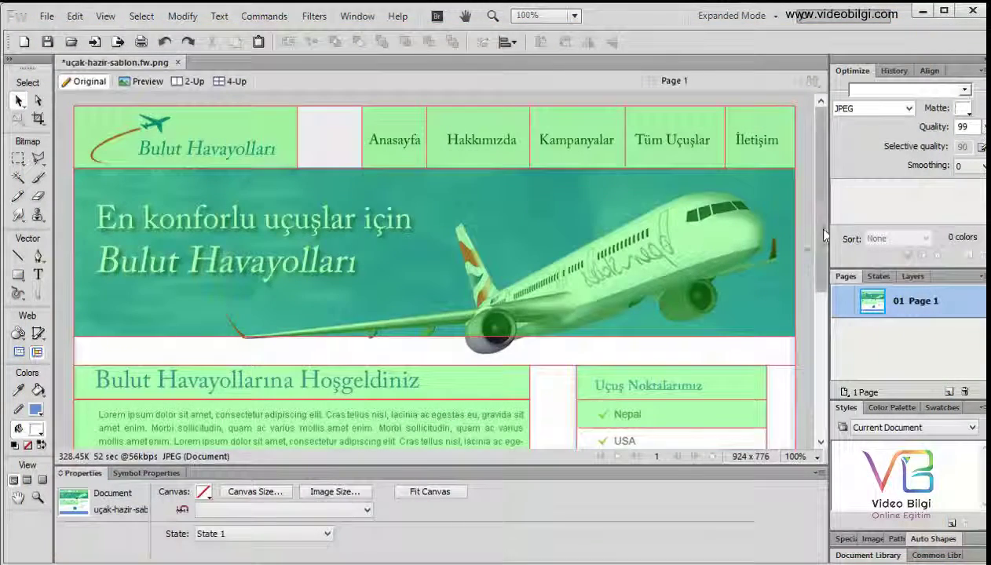
pyautogui.scroll(-2, 824, 262)
pyautogui.scroll(-5, 824, 261)
pyautogui.scroll(-1, 802, 336)
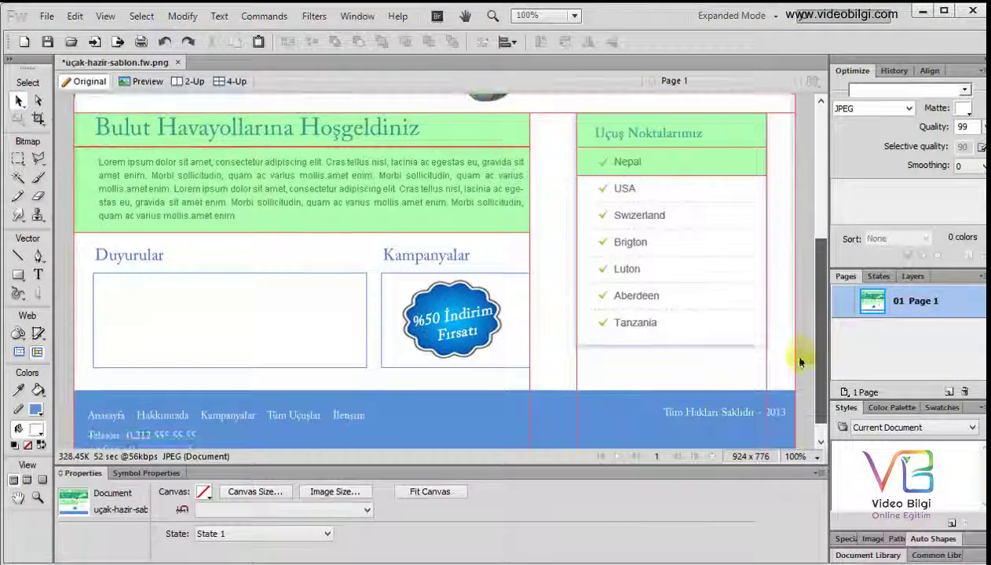
pyautogui.click(220, 139)
pyautogui.click(316, 204)
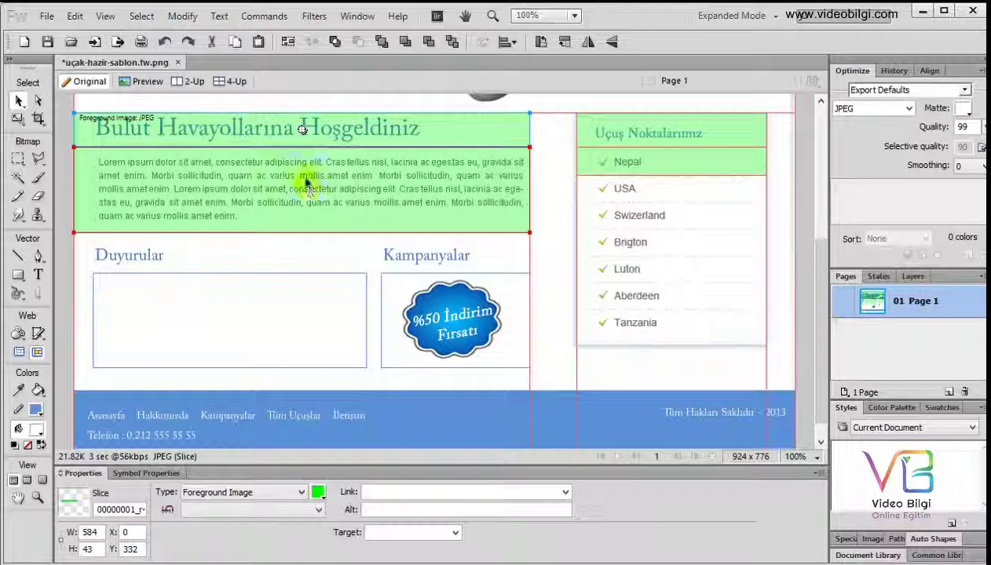
pyautogui.click(317, 167)
pyautogui.click(267, 204)
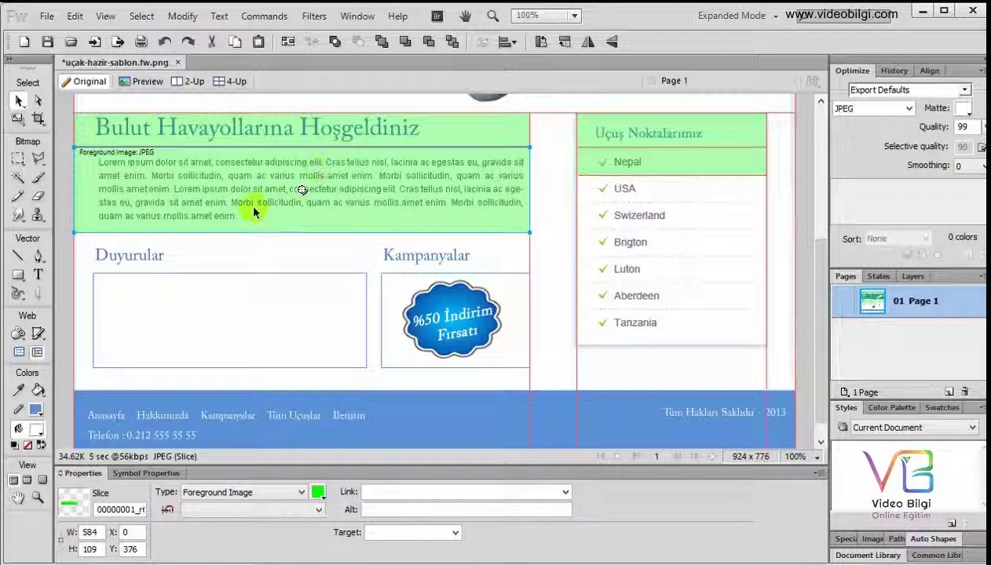
pyautogui.click(609, 162)
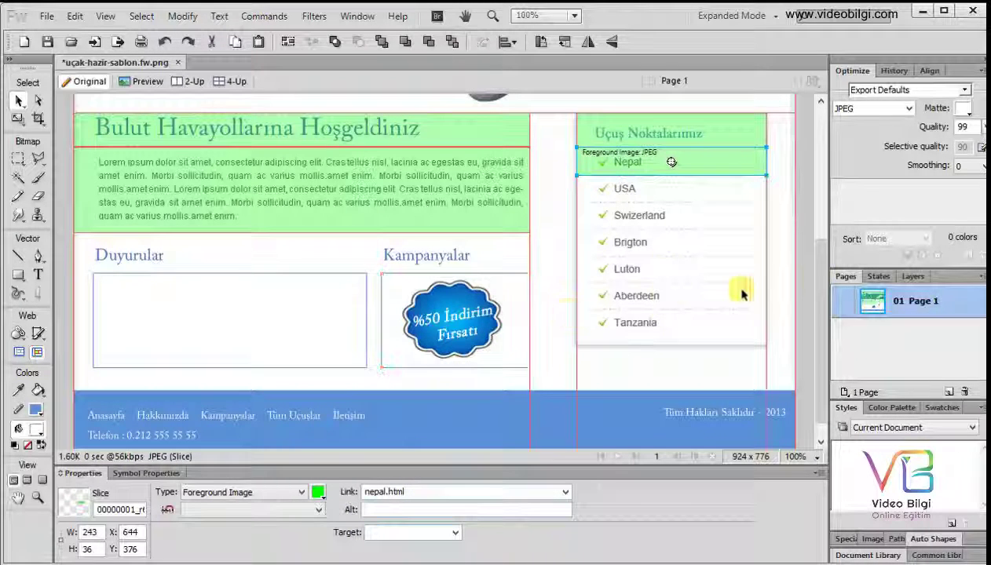
pyautogui.click(803, 284)
pyautogui.scroll(-1, 808, 293)
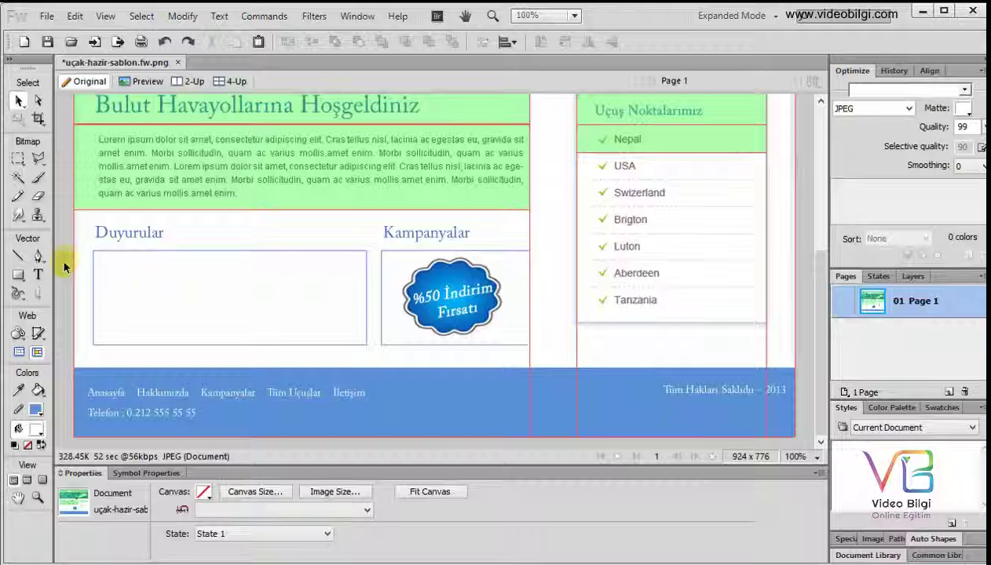
# Step: Draw a rectangular slice over the empty Duyurular box
pyautogui.click(39, 334)
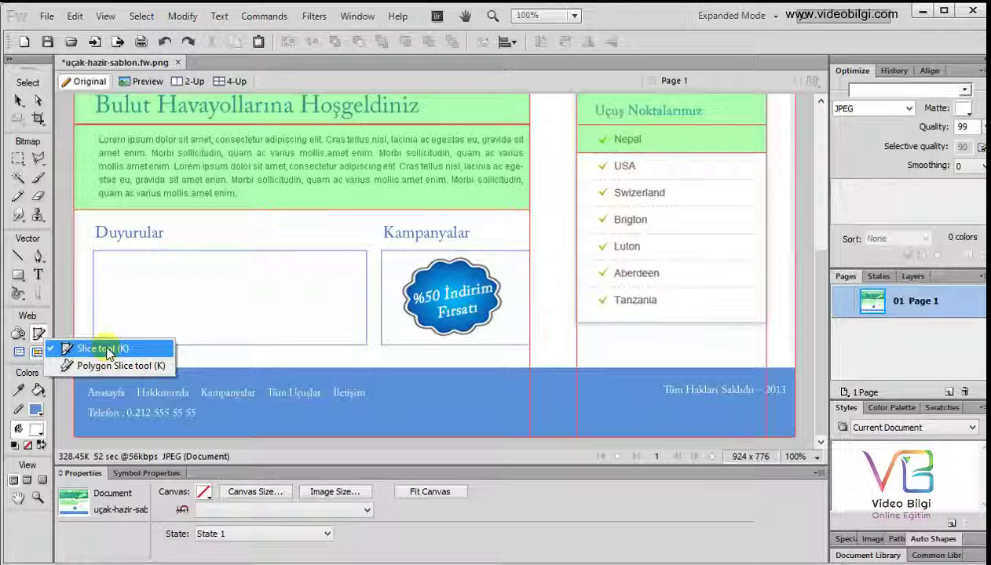
pyautogui.click(105, 350)
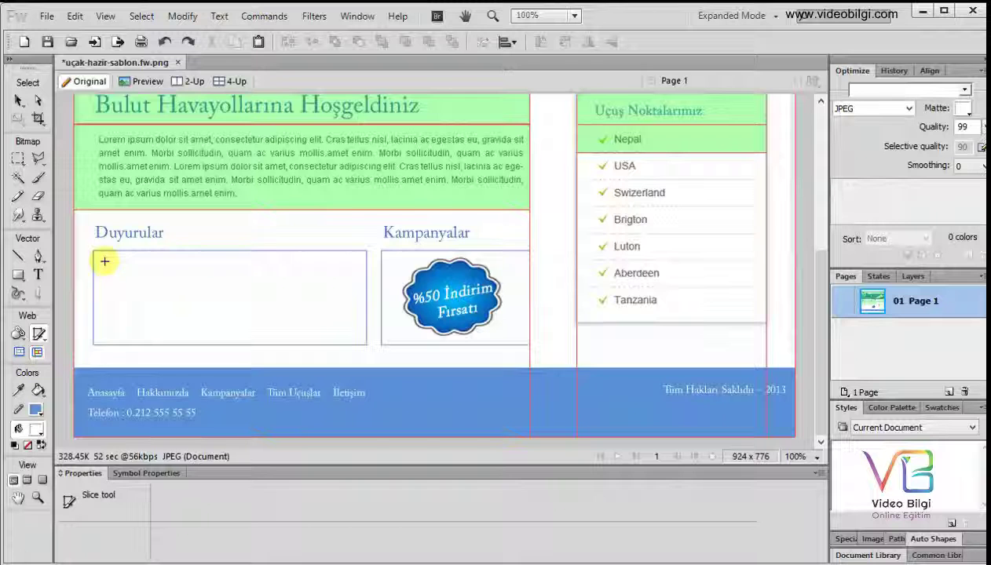
pyautogui.moveTo(103, 262); pyautogui.dragTo(354, 336)
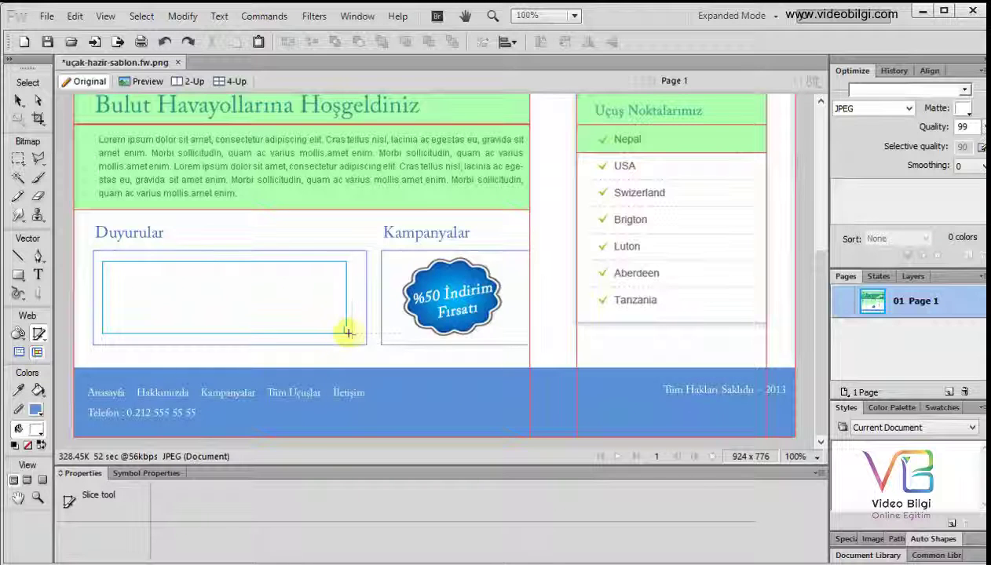
pyautogui.moveTo(354, 336); pyautogui.dragTo(357, 339)
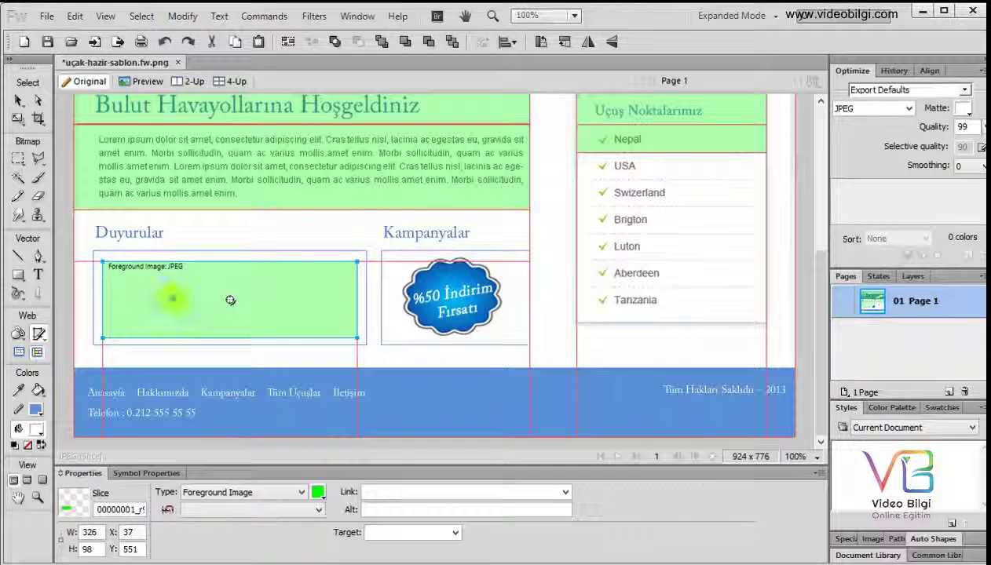
pyautogui.press('v')
pyautogui.moveTo(217, 308); pyautogui.dragTo(217, 306)
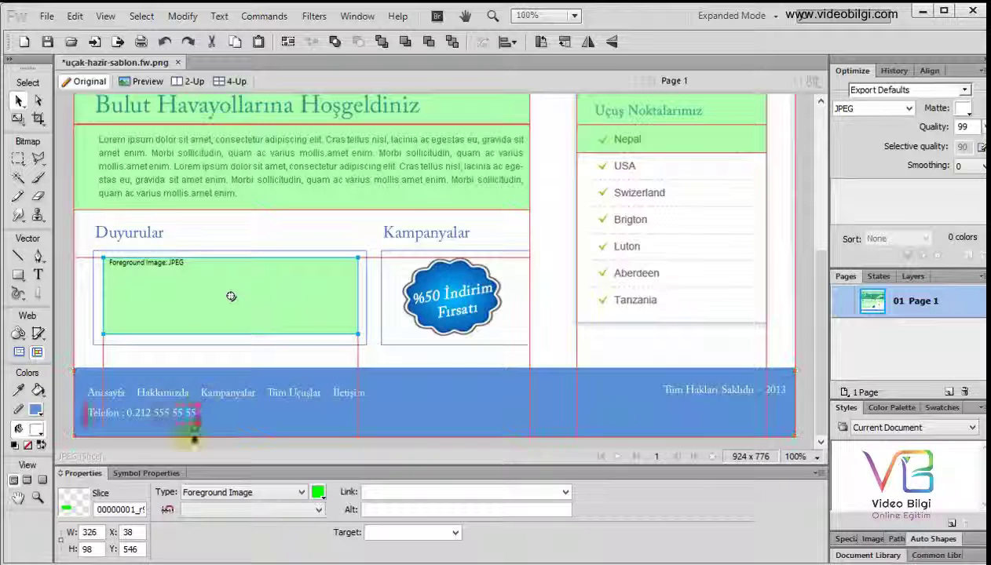
# Step: Resize the slice to 325 × 110 px and nudge it into alignment inside the box
pyautogui.click(88, 549)
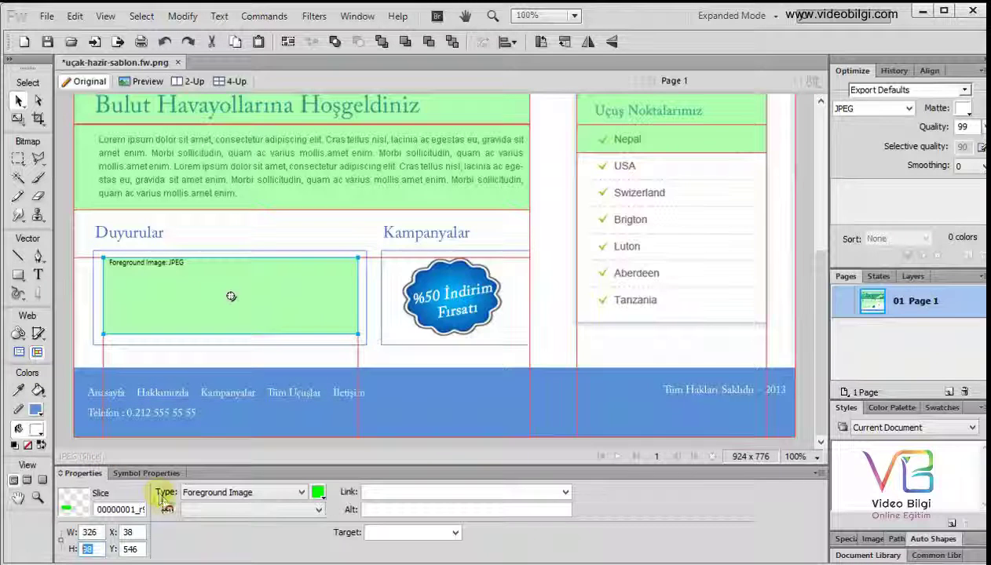
pyautogui.click(89, 532)
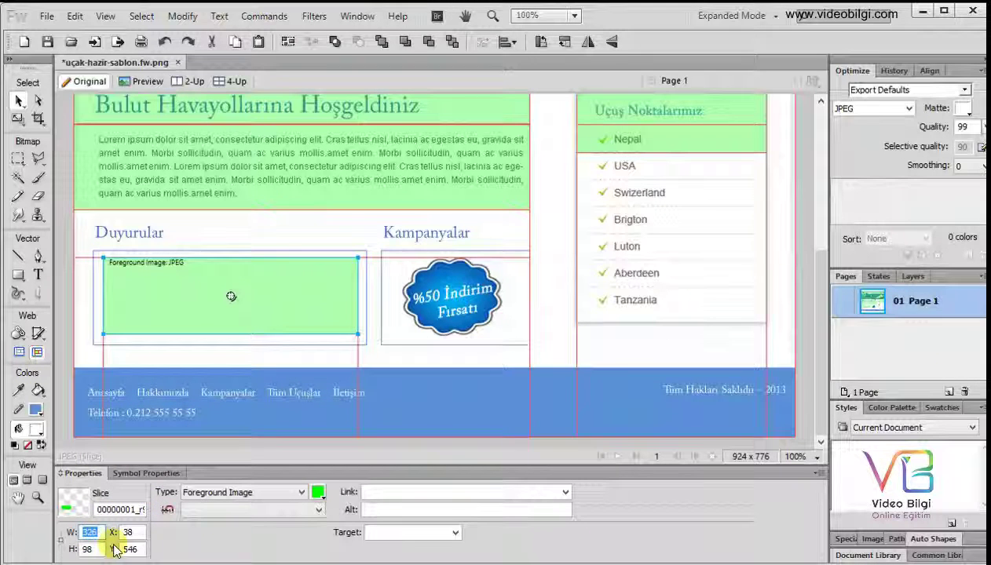
pyautogui.write('325')
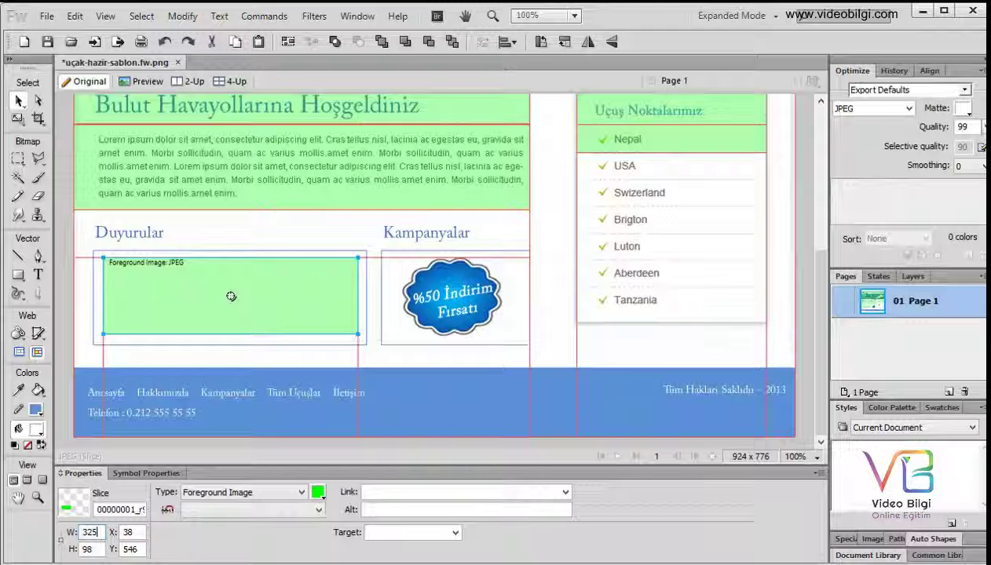
pyautogui.click(90, 550)
pyautogui.write('1')
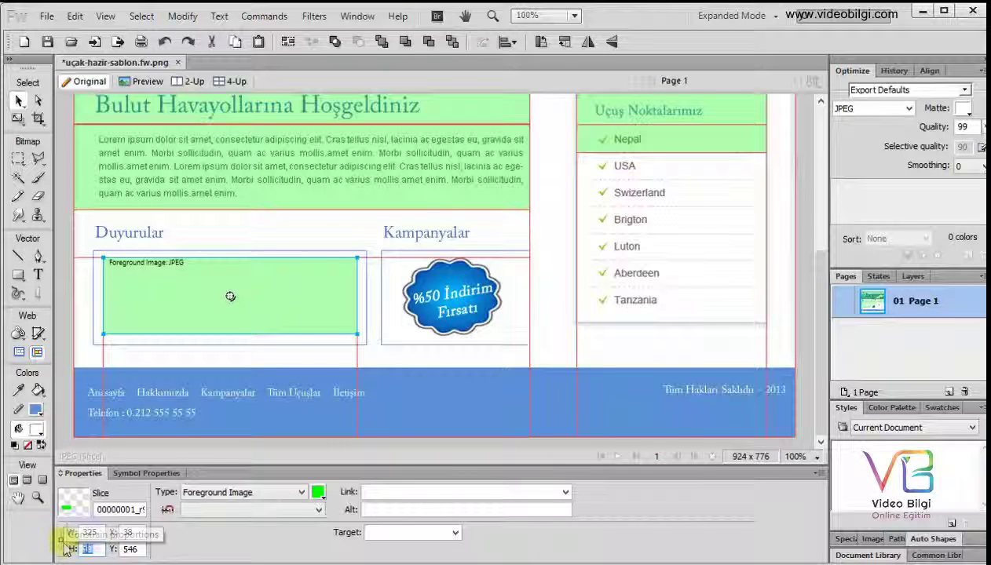
pyautogui.write('10')
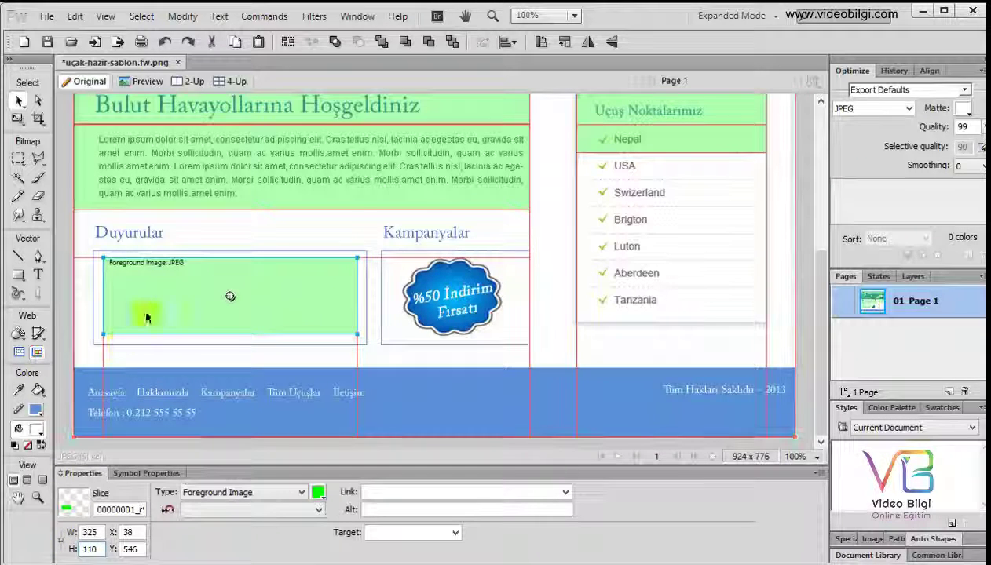
pyautogui.press('Return')
pyautogui.click(155, 302)
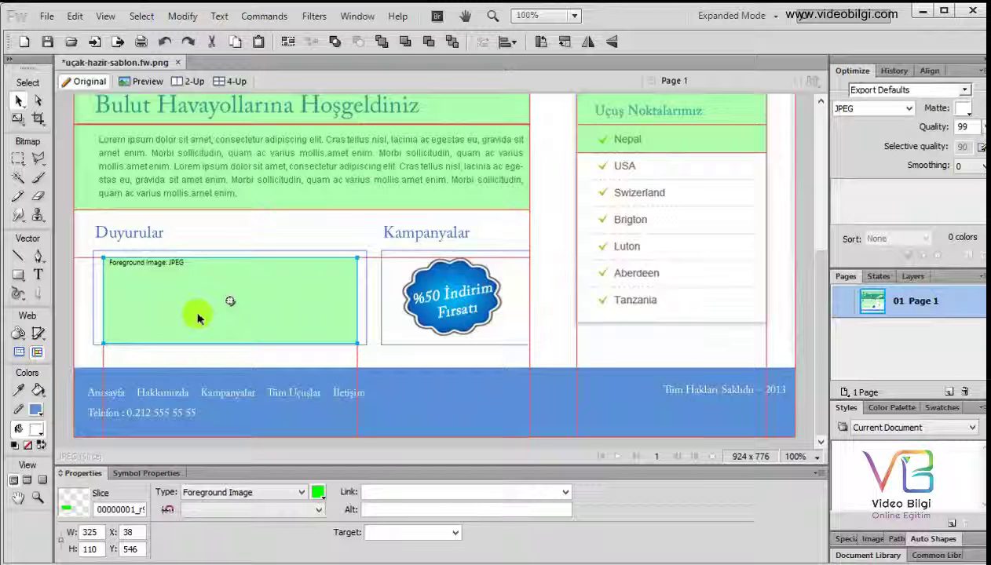
pyautogui.moveTo(195, 314); pyautogui.dragTo(193, 309)
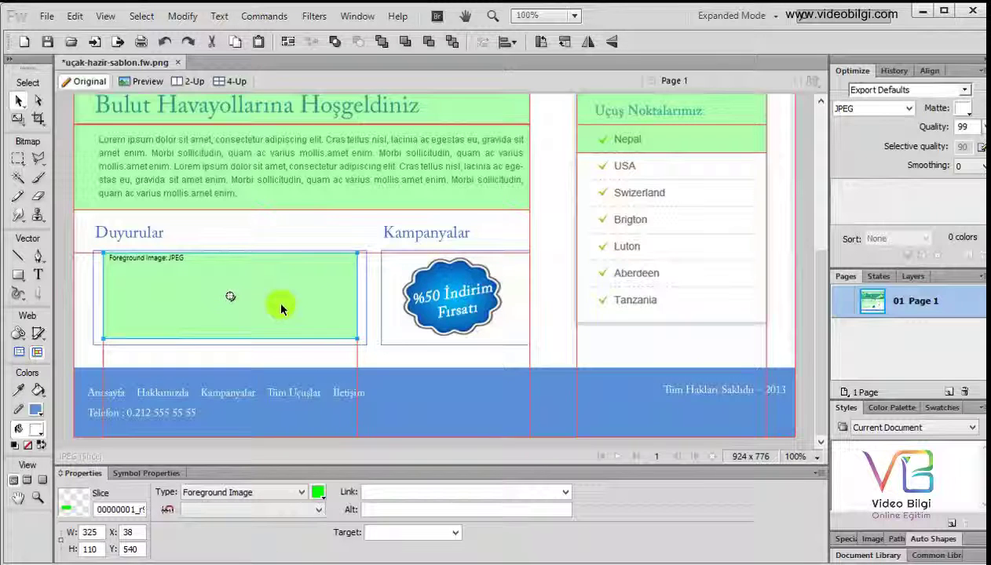
pyautogui.press('Down')
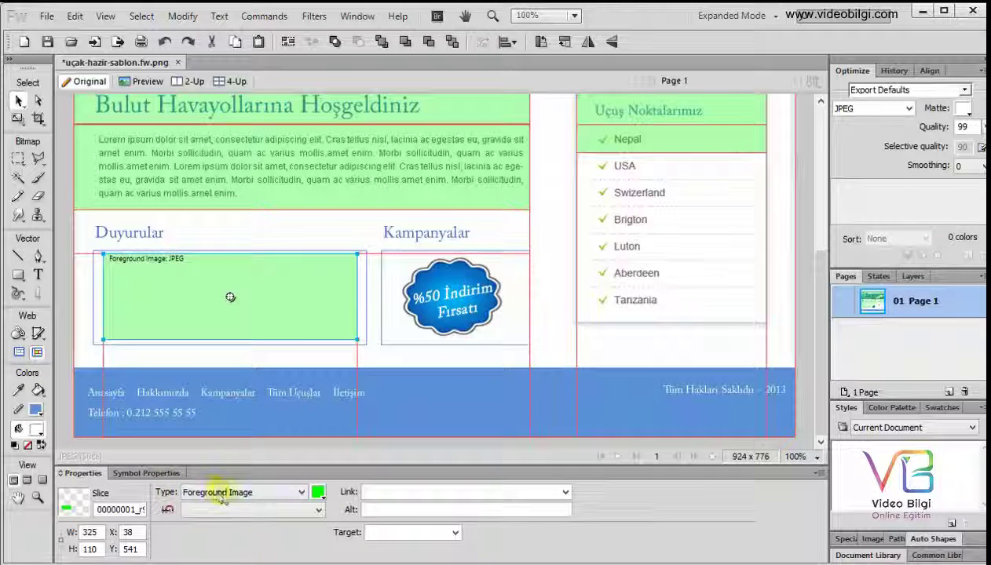
pyautogui.click(267, 492)
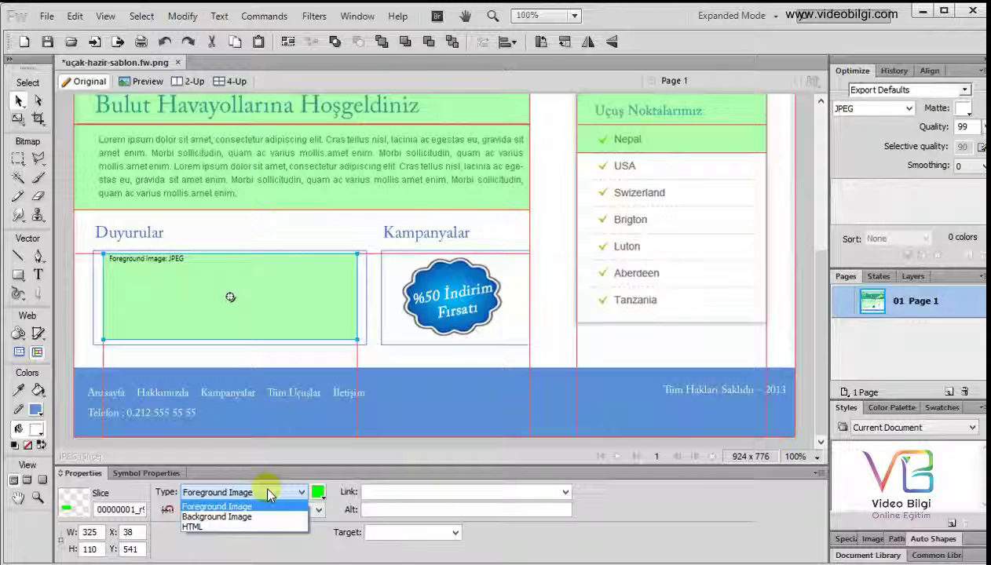
# Step: Set the Duyurular slice type to HTML and open its Edit HTML Slice dialog
pyautogui.click(210, 527)
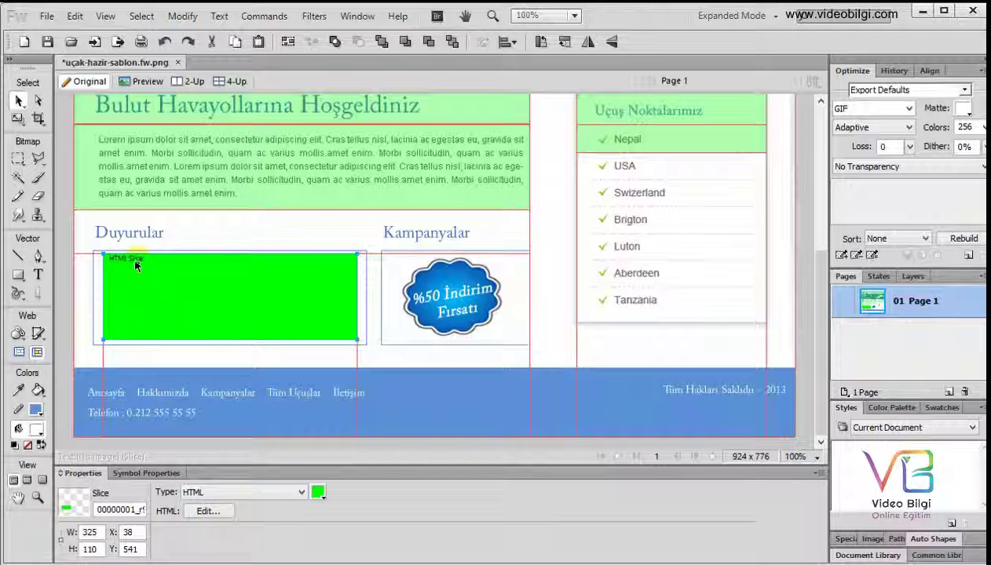
pyautogui.click(210, 517)
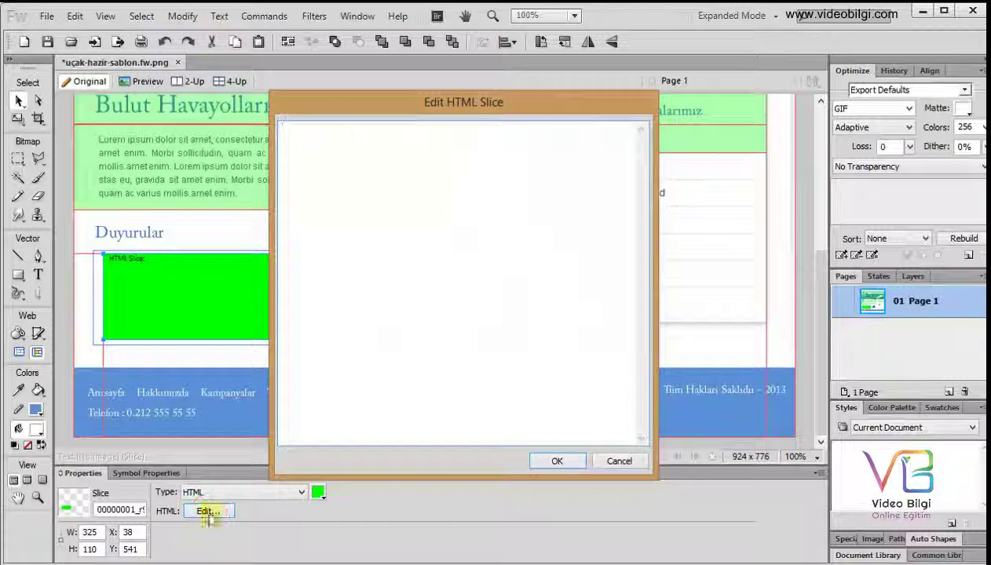
# Step: Enter an upward marquee tag (width 300, height 90) with the text 'Yeni seferlerimiz başladı..'
pyautogui.moveTo(354, 106); pyautogui.dragTo(456, 137)
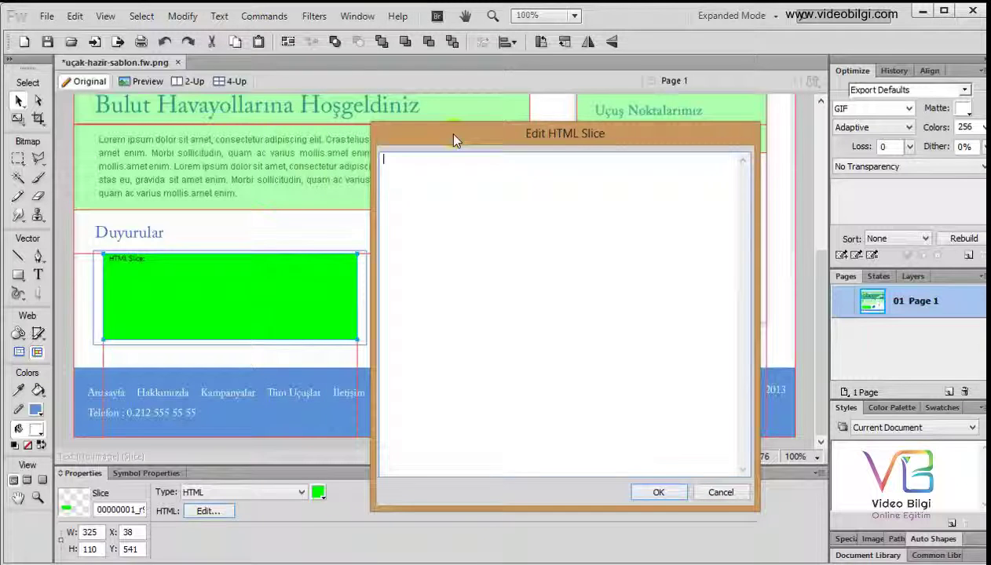
pyautogui.click(488, 198)
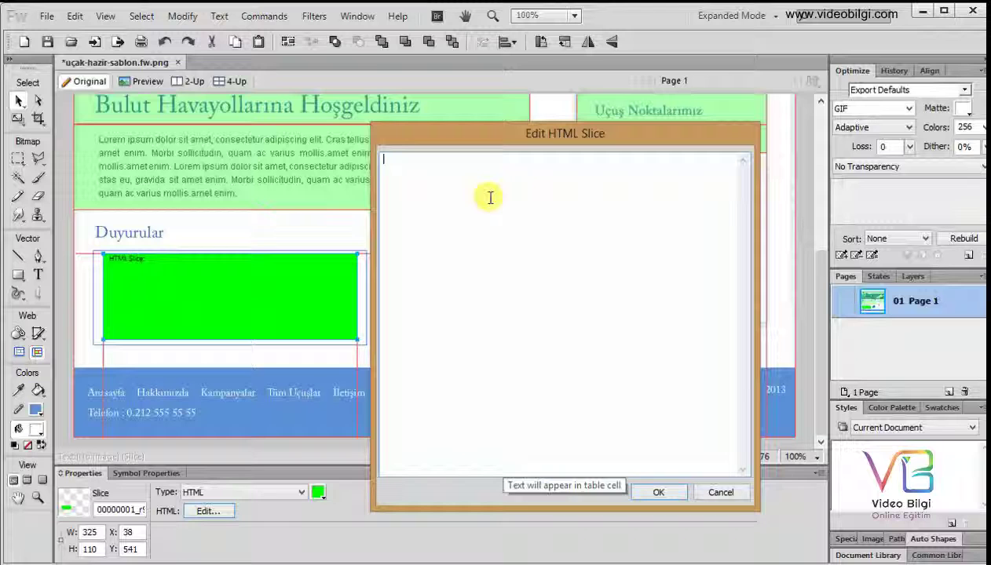
pyautogui.write('<')
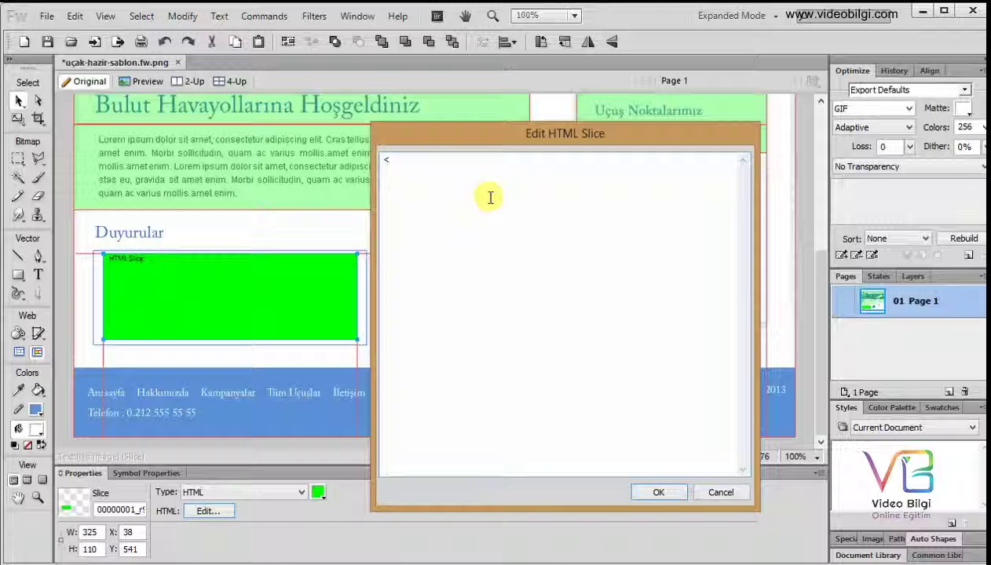
pyautogui.write('ma')
pyautogui.write('rquee')
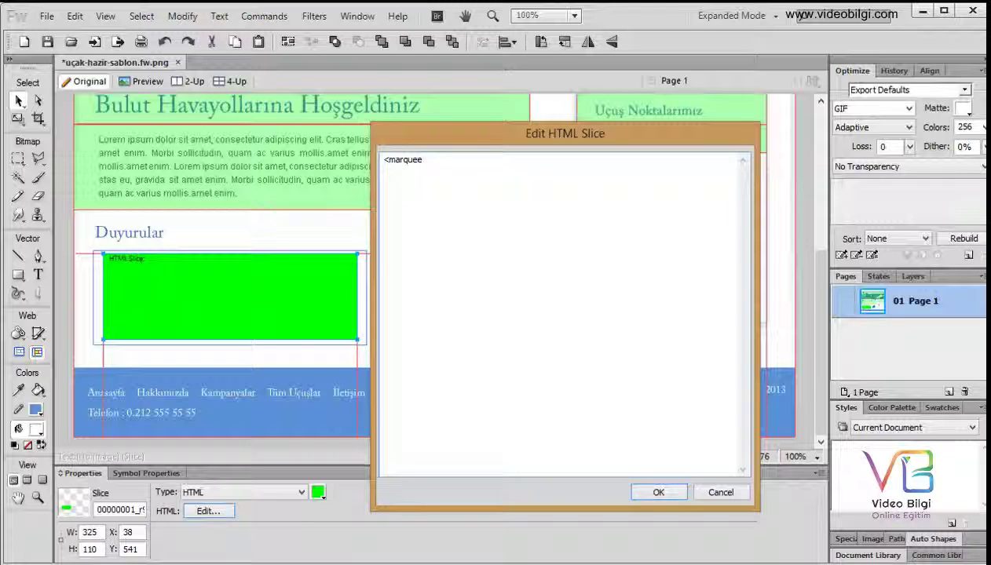
pyautogui.write(' direction')
pyautogui.write('="up')
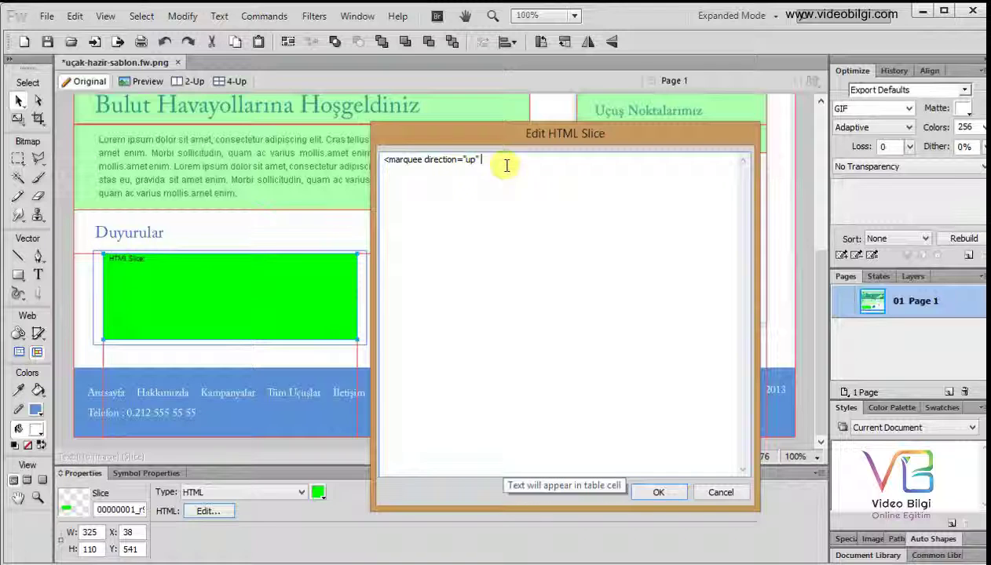
pyautogui.write(' width=')
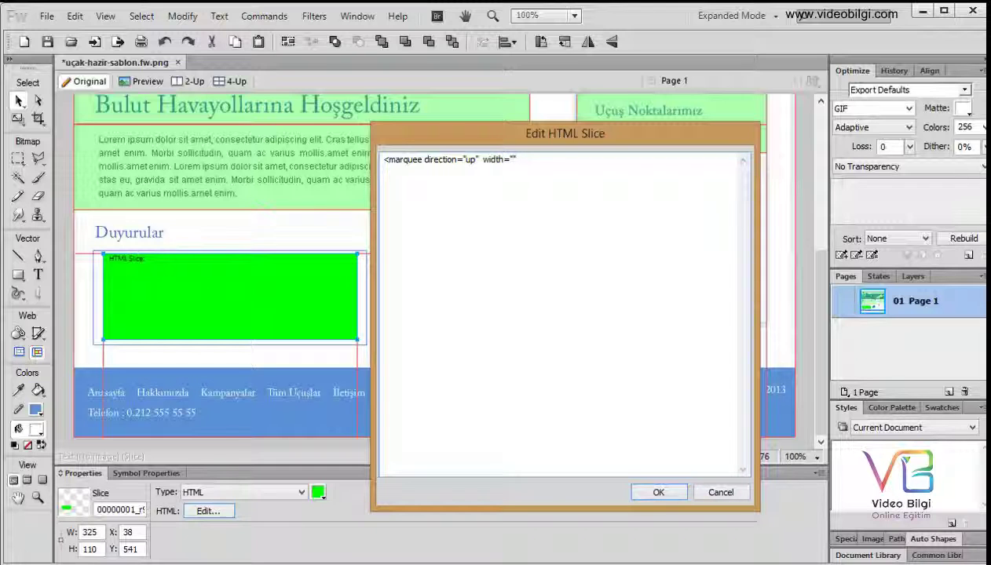
pyautogui.write('0')
pyautogui.write('"')
pyautogui.write('0"')
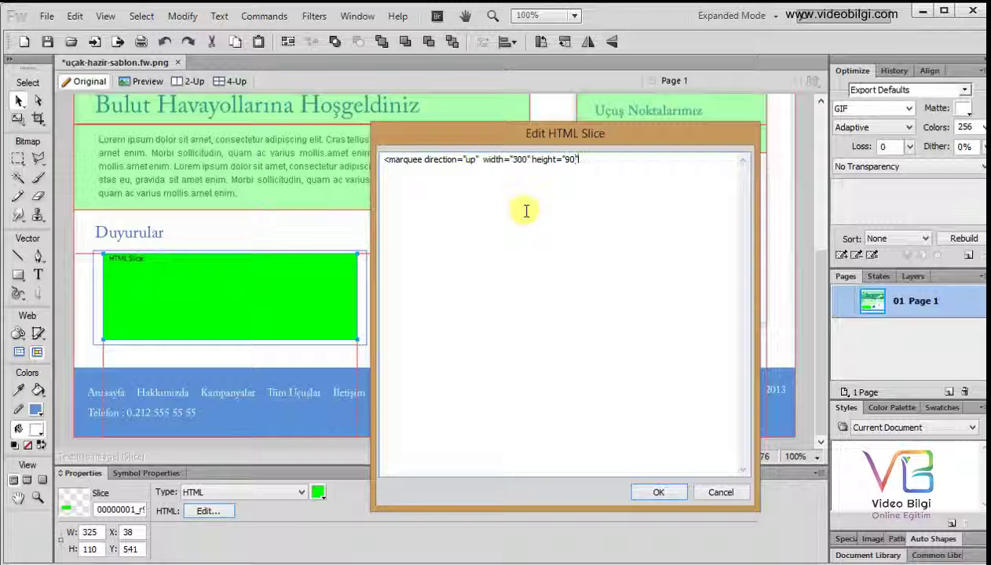
pyautogui.write('>')
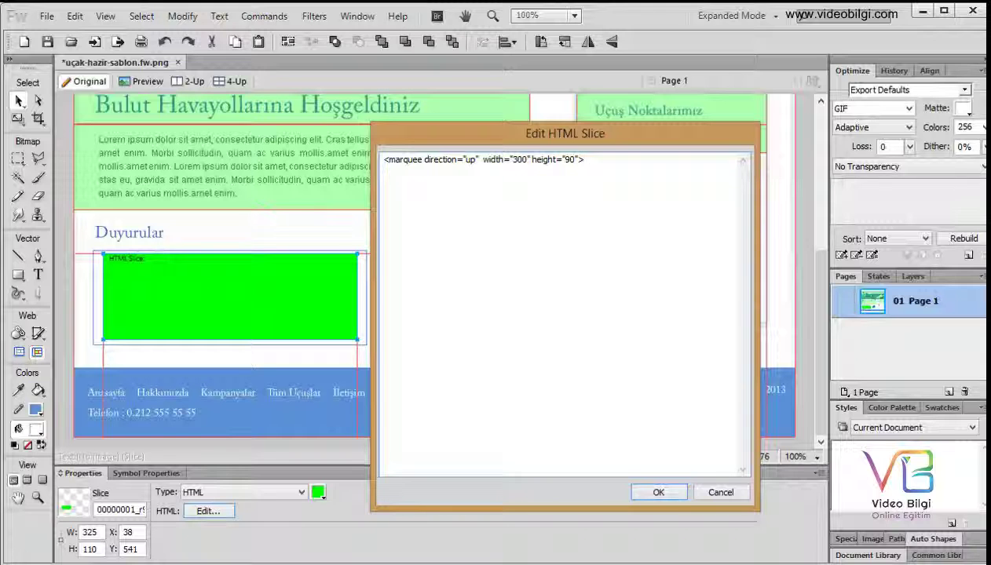
pyautogui.press('Return')
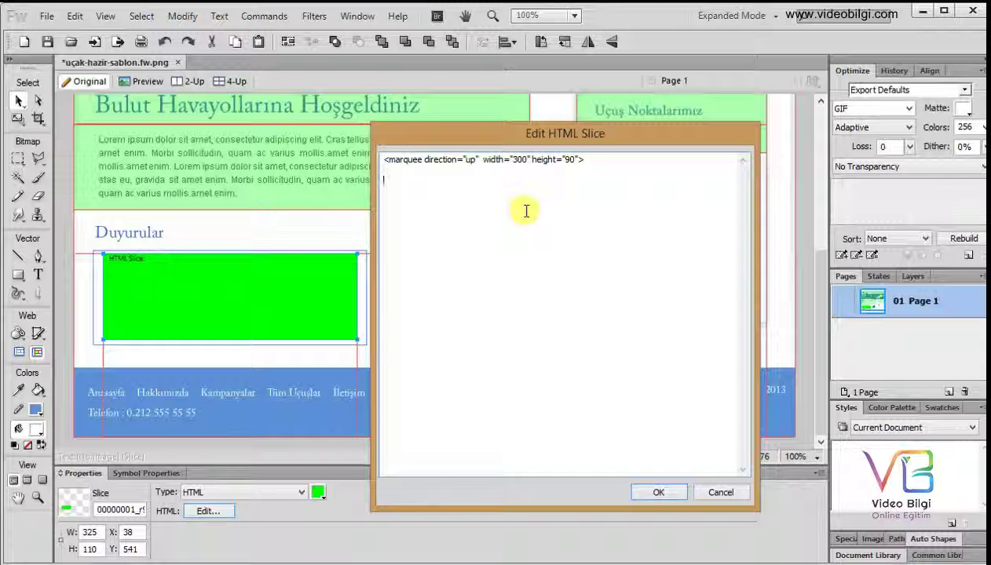
pyautogui.write('Yeni')
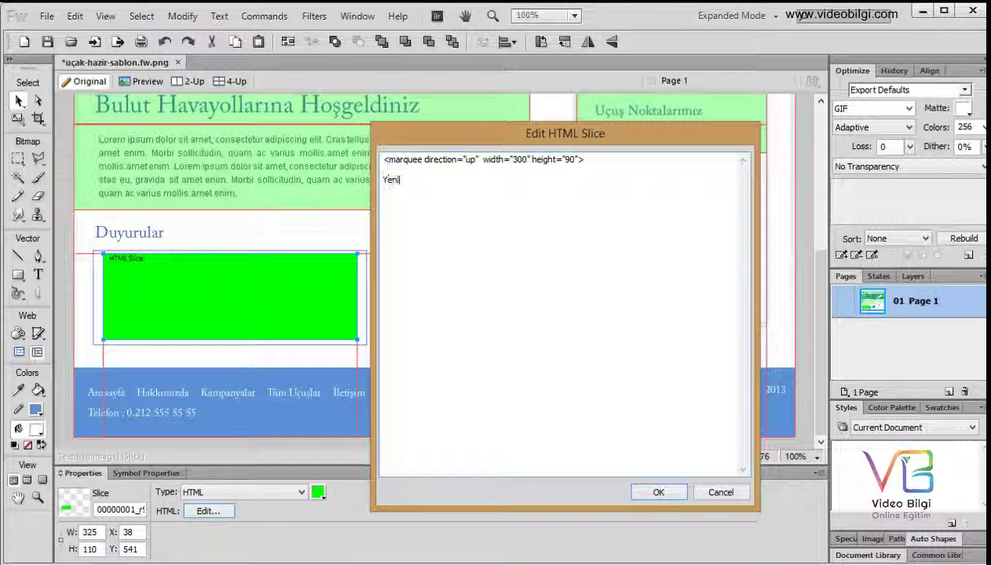
pyautogui.write(' seferlerimiz başladı..')
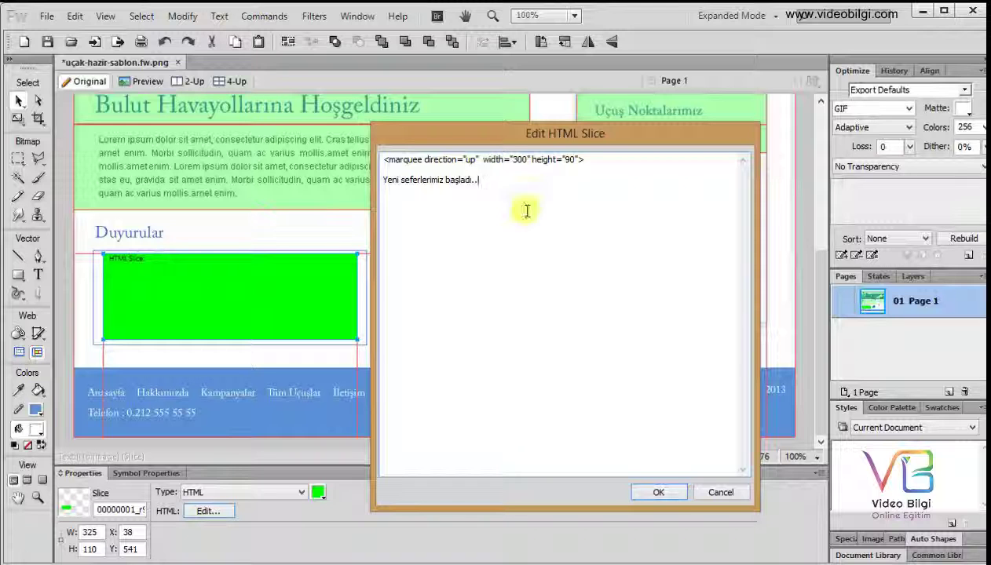
# Step: Close the marquee tag, apply the HTML to the slice, and preview the page with F12
pyautogui.tripleClick(496, 180)
pyautogui.click(454, 199)
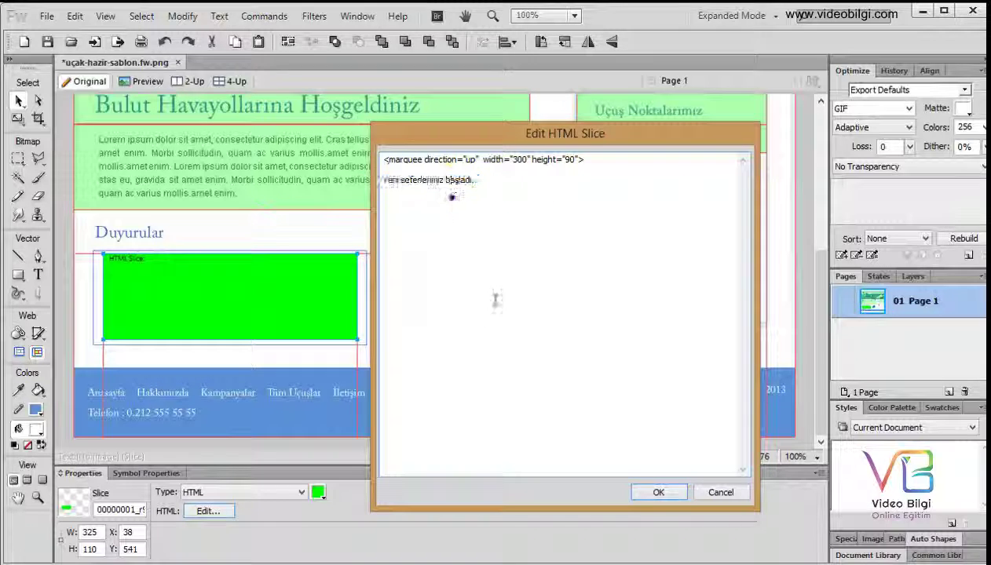
pyautogui.press('Return')
pyautogui.write('</mar')
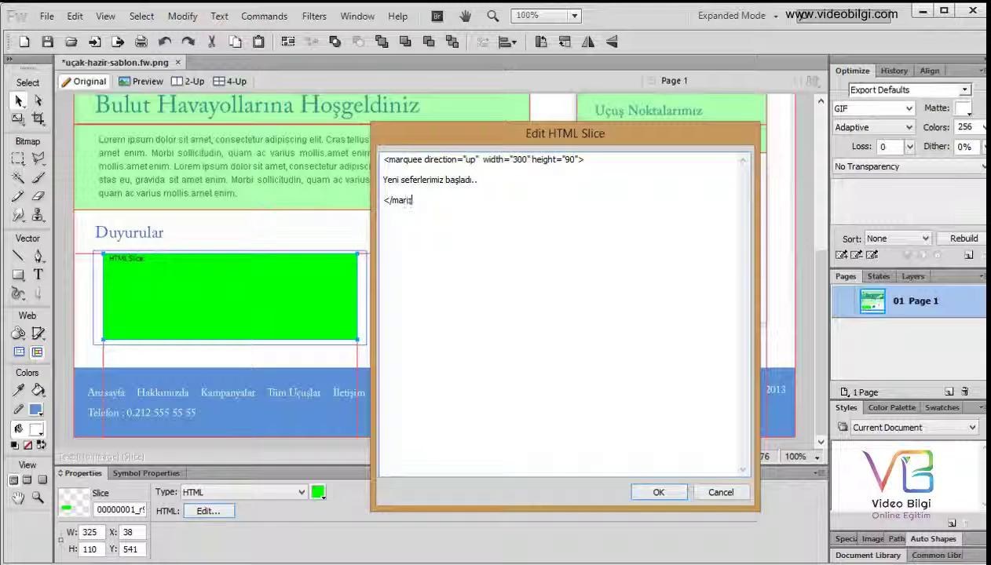
pyautogui.write('quee>')
pyautogui.doubleClick(515, 219)
pyautogui.moveTo(481, 180); pyautogui.dragTo(383, 179)
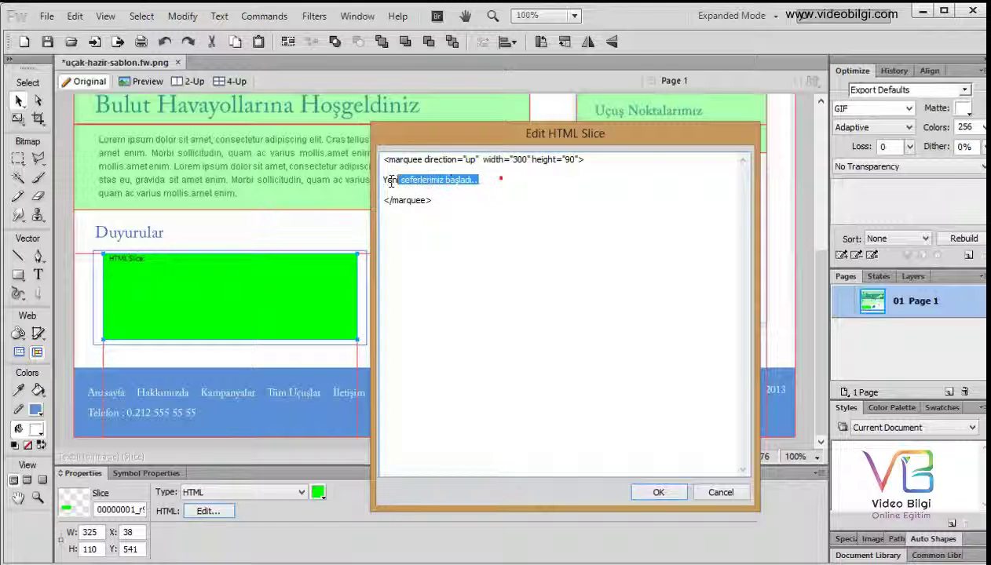
pyautogui.click(527, 232)
pyautogui.click(660, 492)
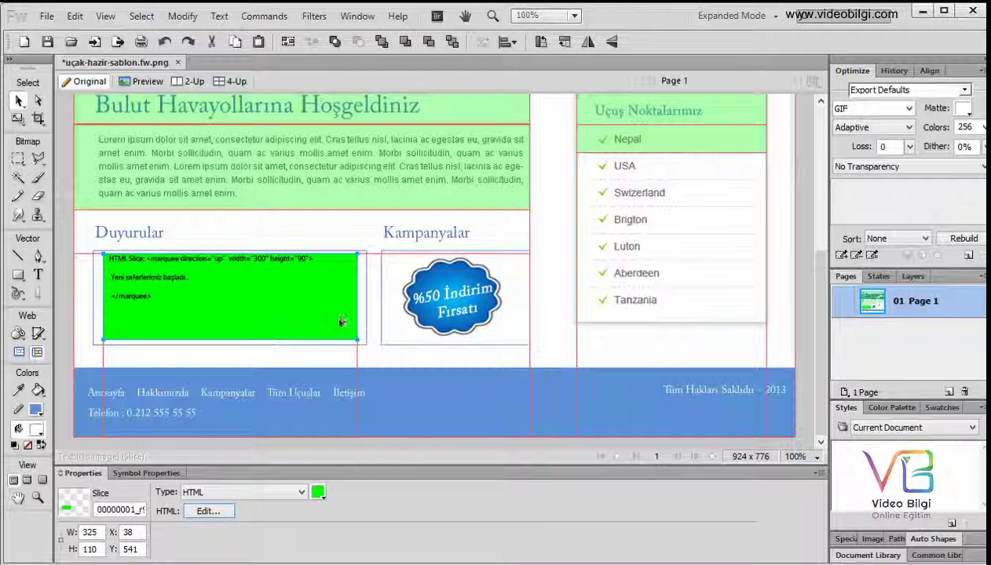
pyautogui.click(64, 281)
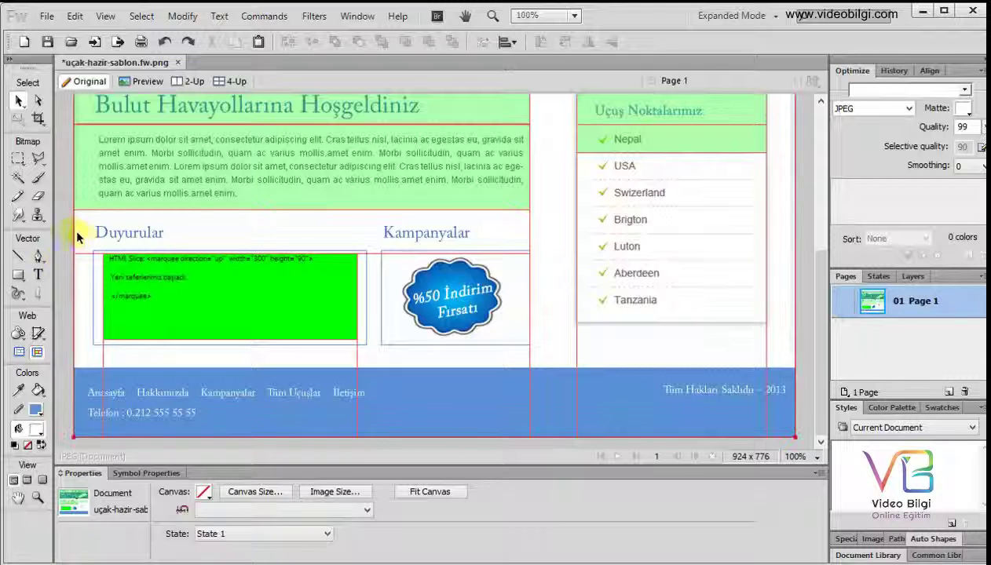
pyautogui.press('F12')
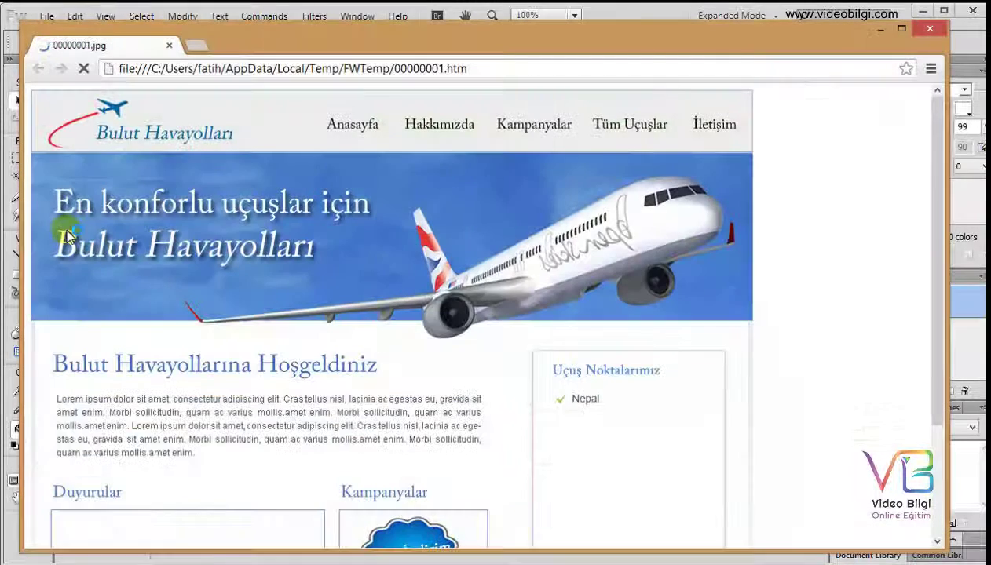
# Step: Scroll through the Chrome preview checking the scrolling announcement, then close the browser
pyautogui.moveTo(933, 174); pyautogui.dragTo(937, 265)
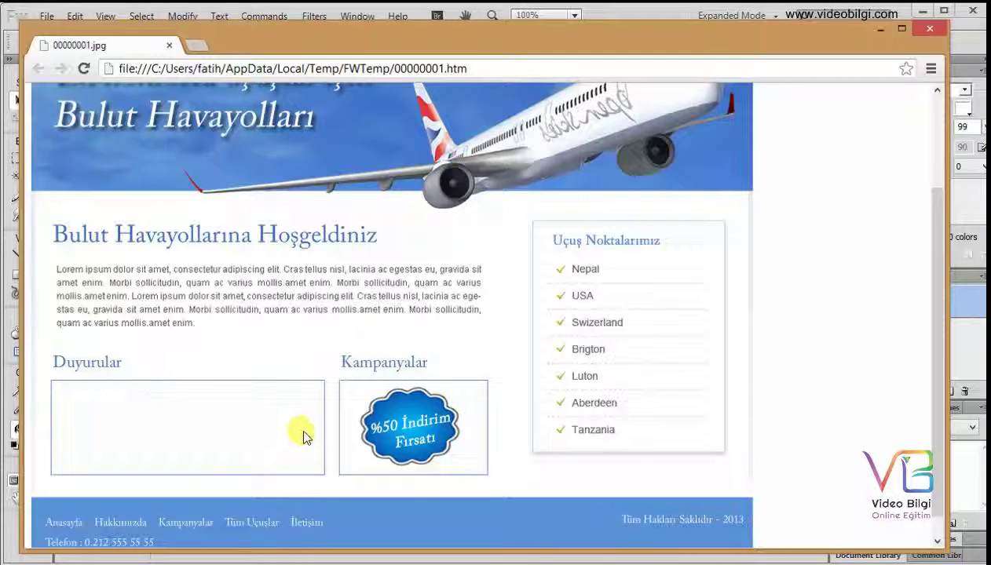
pyautogui.moveTo(938, 423); pyautogui.dragTo(922, 116)
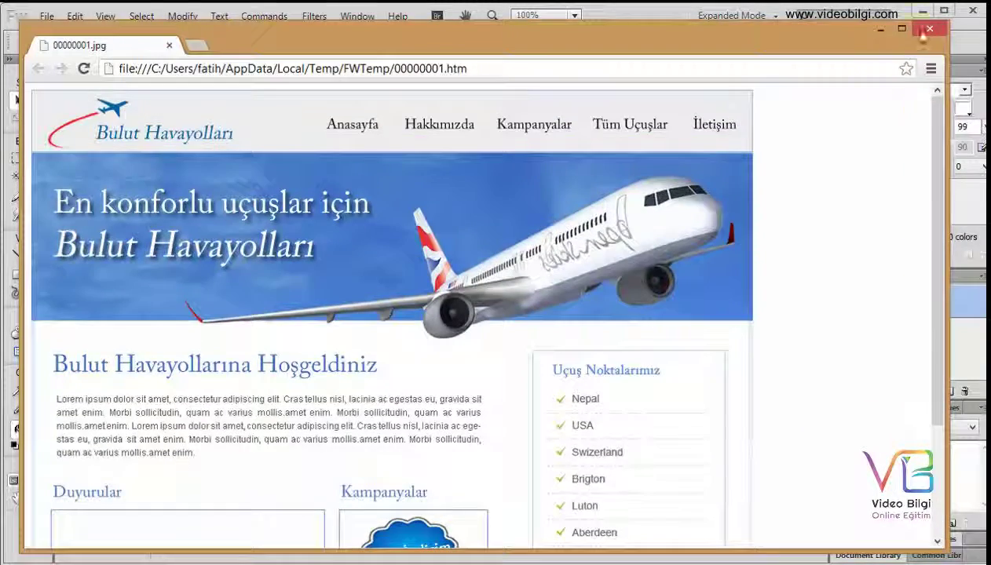
pyautogui.click(929, 29)
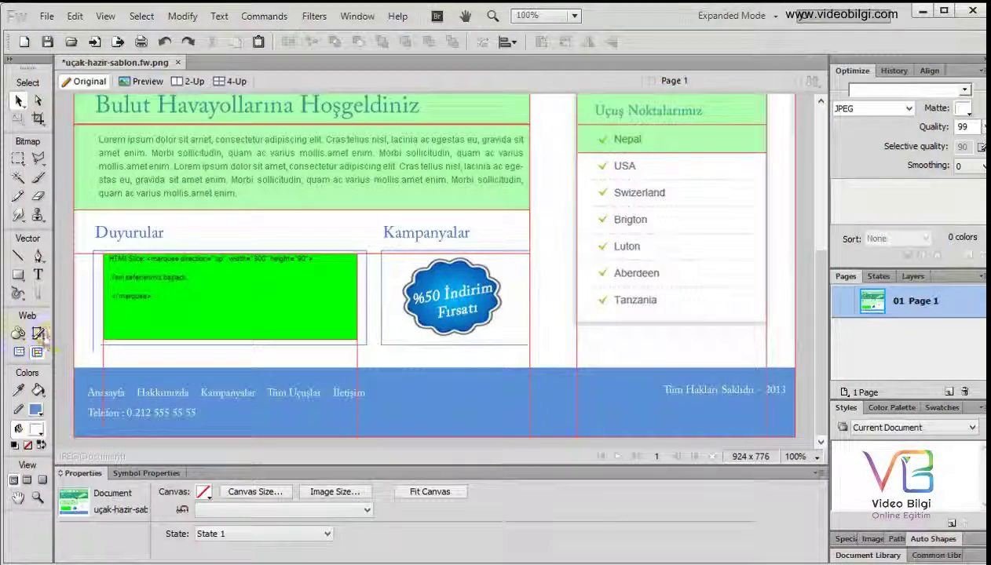
pyautogui.click(44, 338)
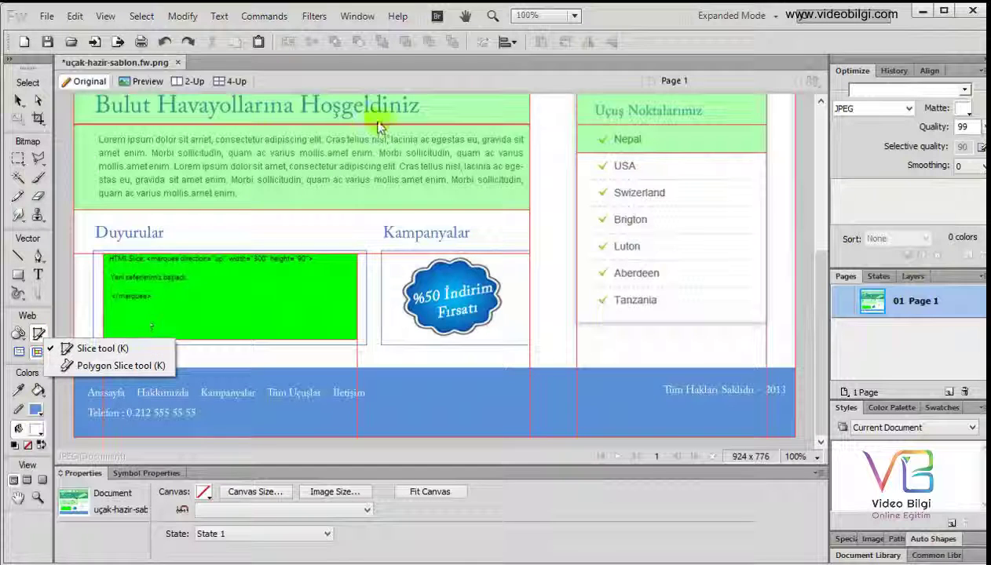
pyautogui.click(90, 348)
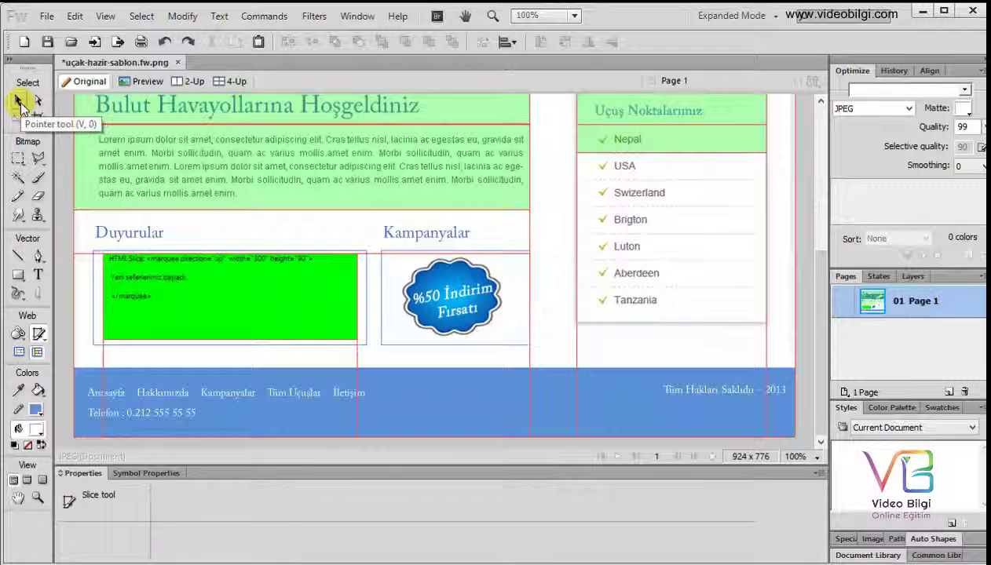
pyautogui.click(19, 101)
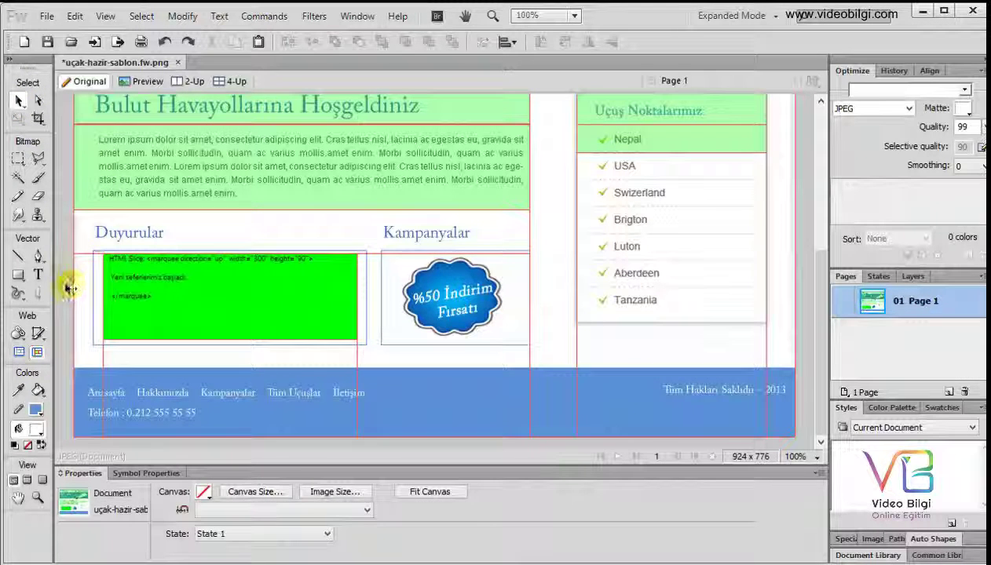